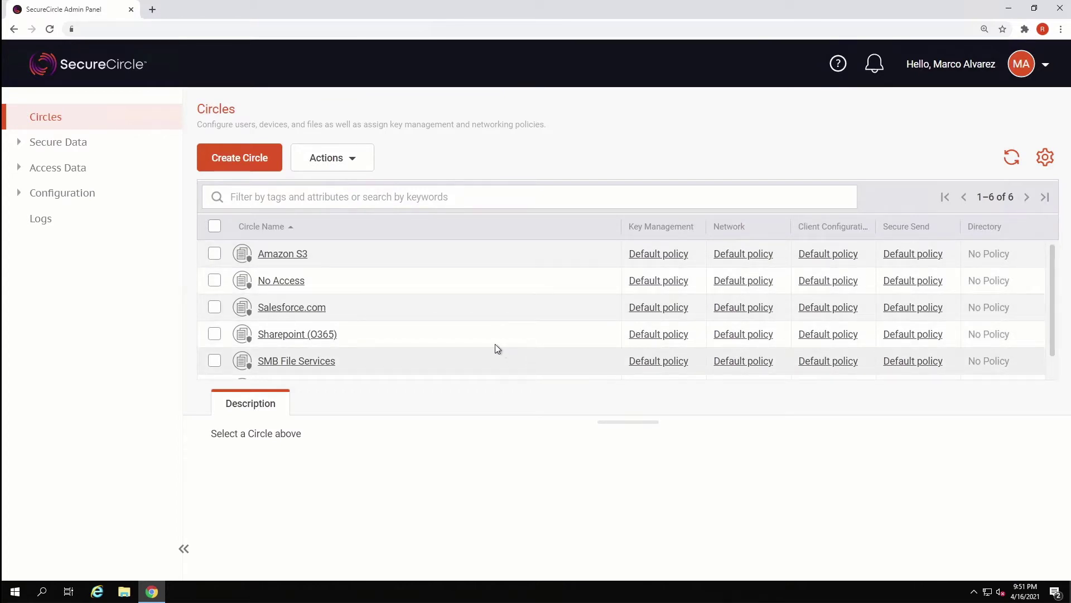
Step: Review the Salesforce.com circle's details, then bring up the Secure Data By URL rules list
click(455, 317)
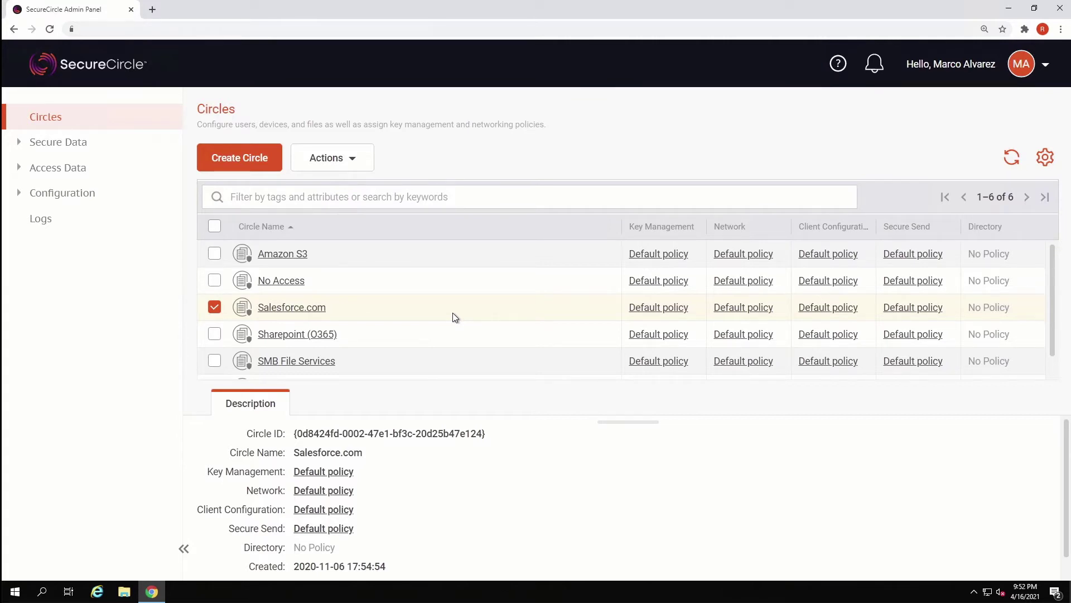
click(155, 151)
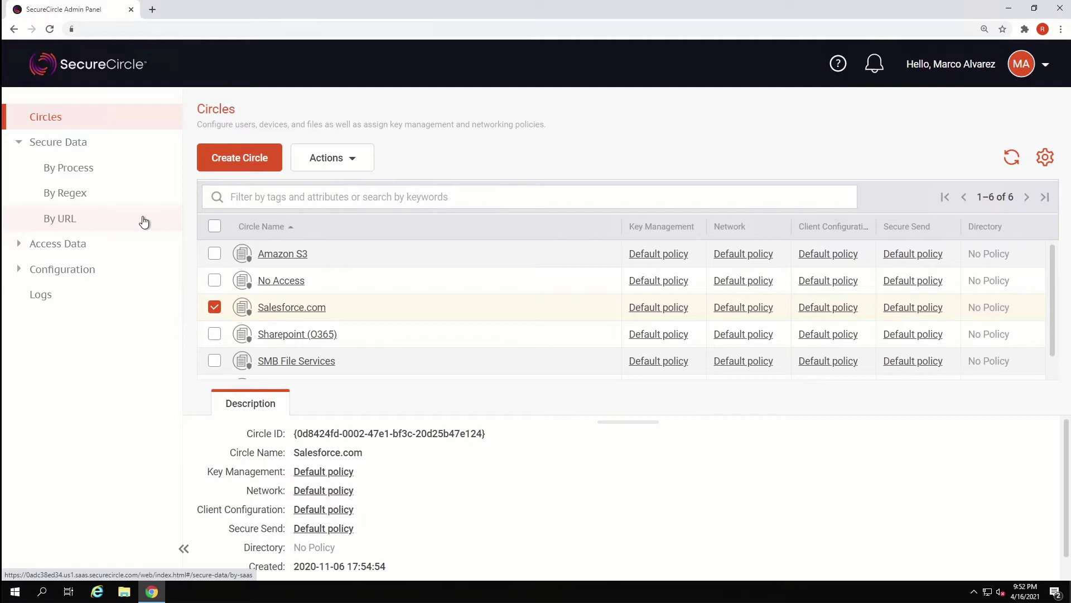
click(144, 222)
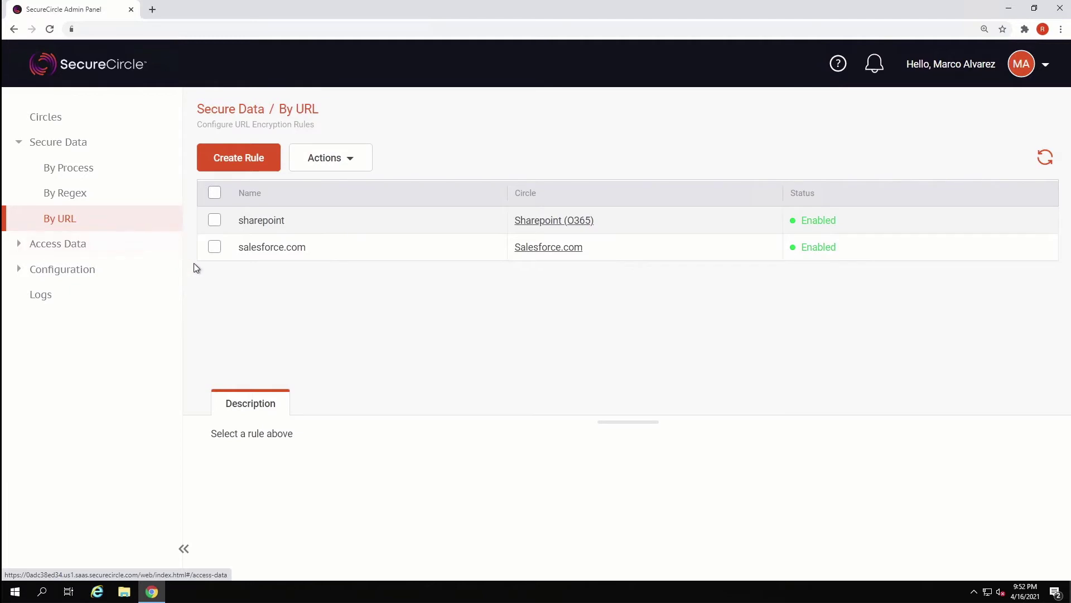
Step: Show the salesforce.com rule's regex pattern and Enabled status, then restore down the browser window
click(217, 247)
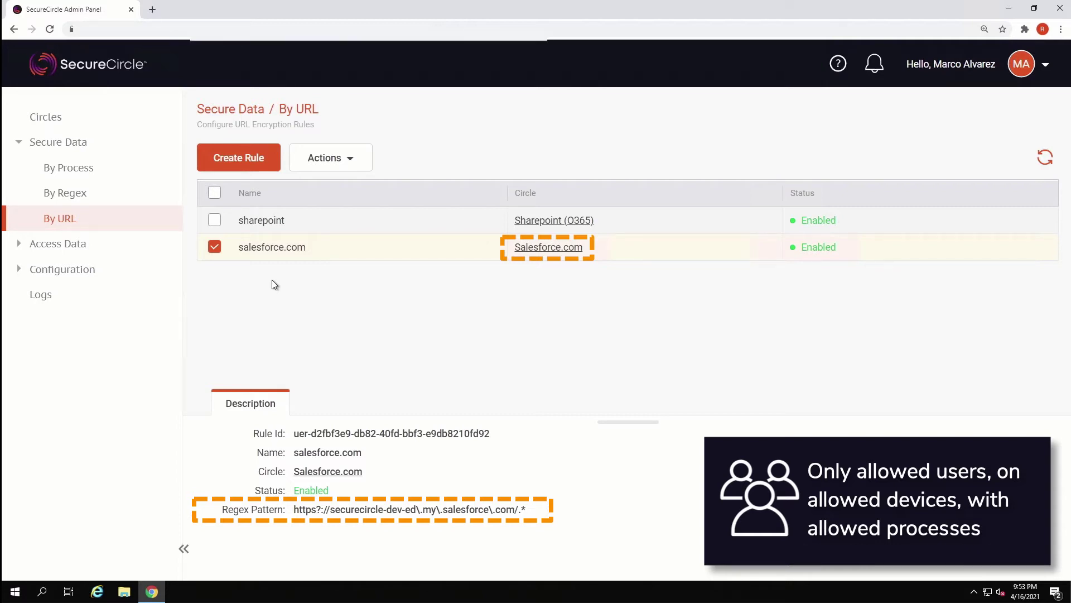
click(1034, 8)
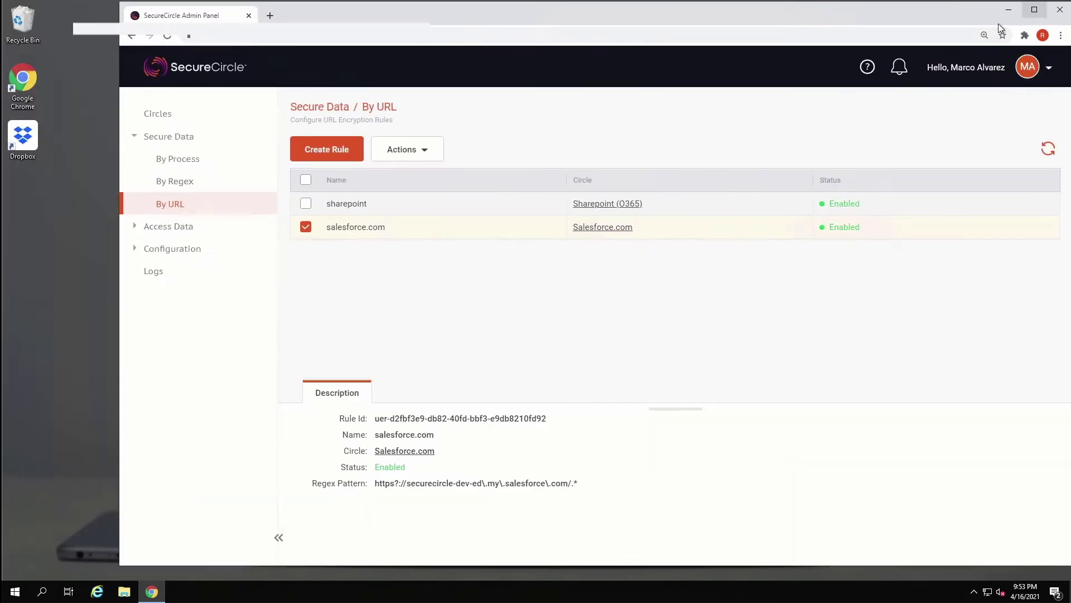
Step: Export the New Contacts & Accounts Report as Details Only in Comma Delimited .csv format
click(270, 15)
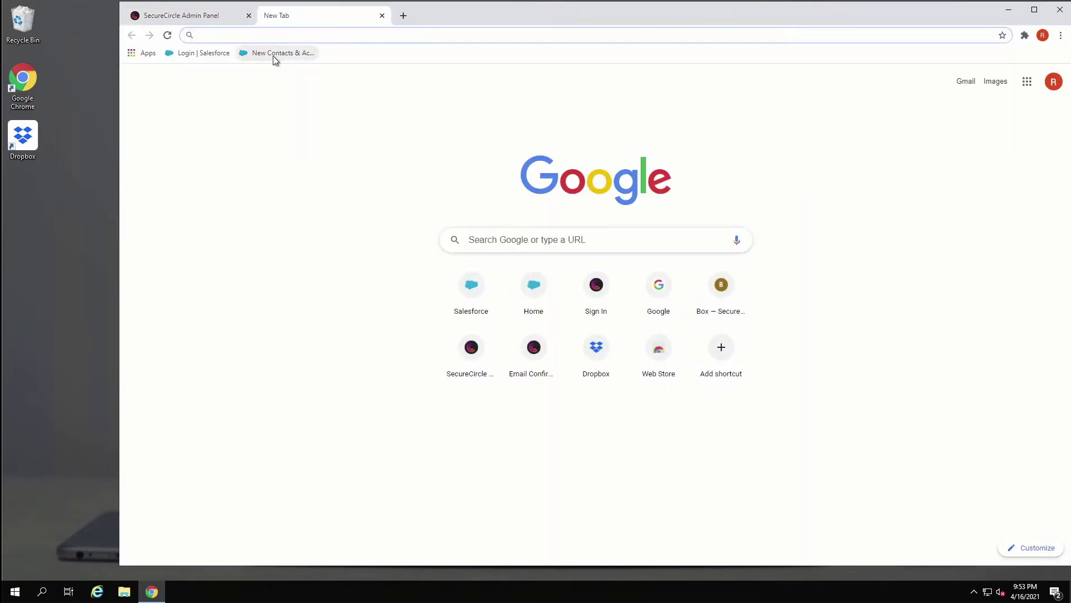
click(274, 56)
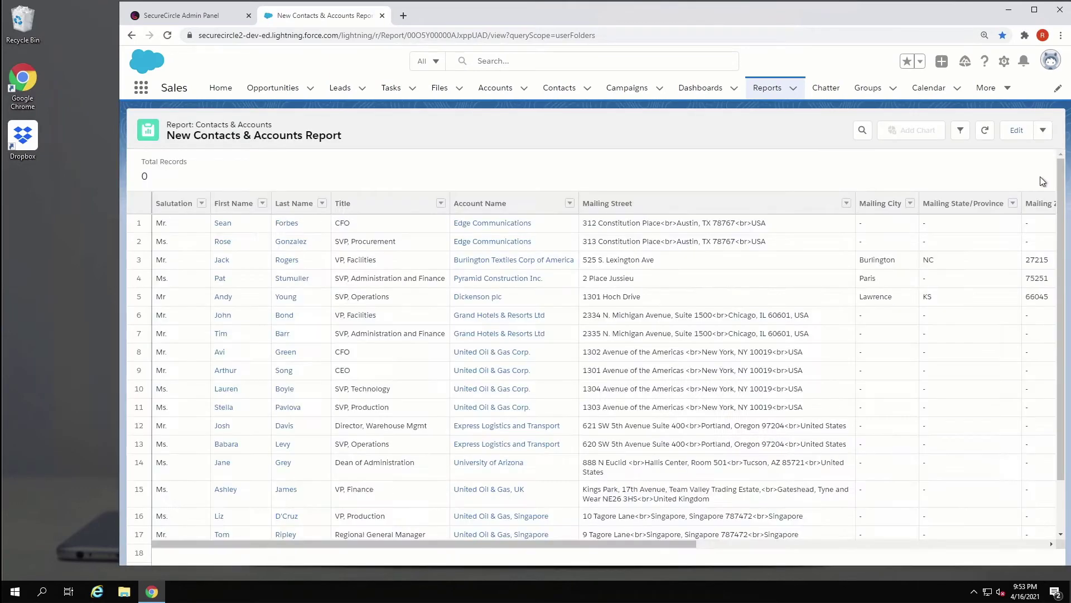
click(1043, 130)
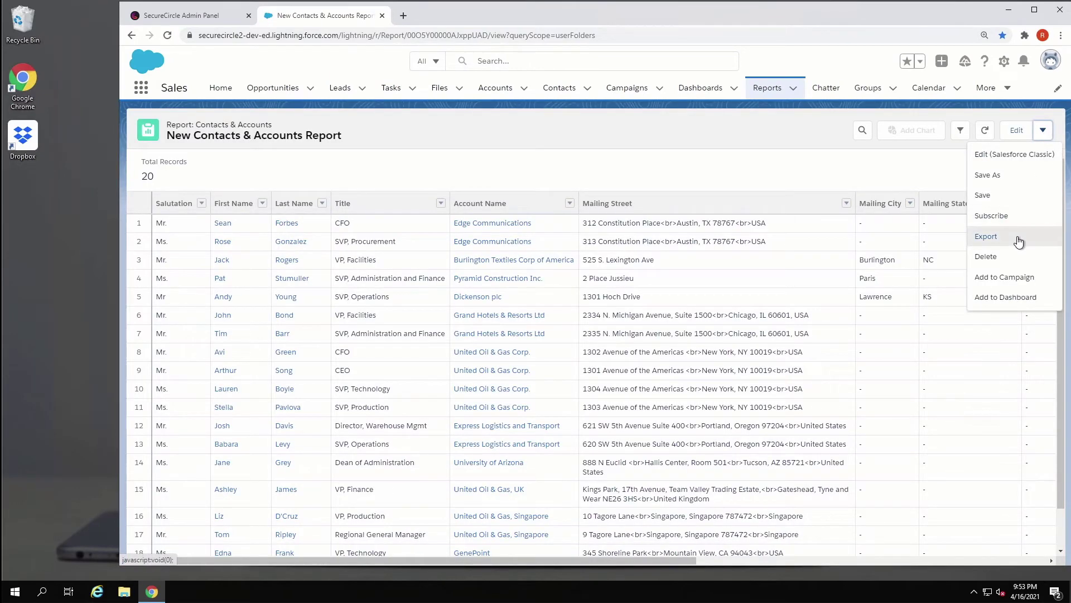
click(1018, 239)
click(603, 284)
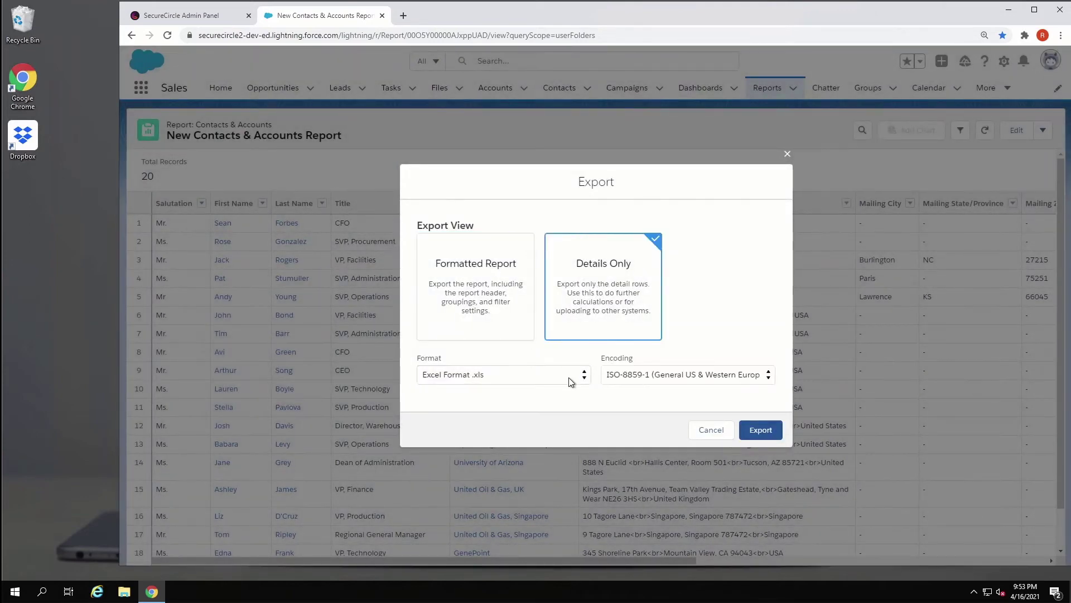
click(567, 380)
click(544, 413)
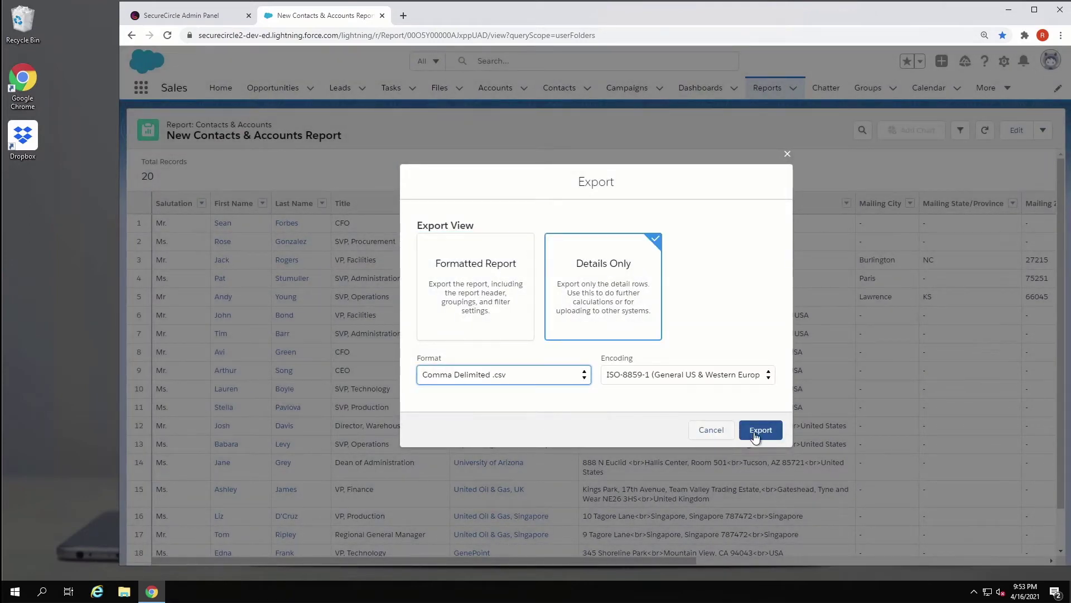
click(761, 430)
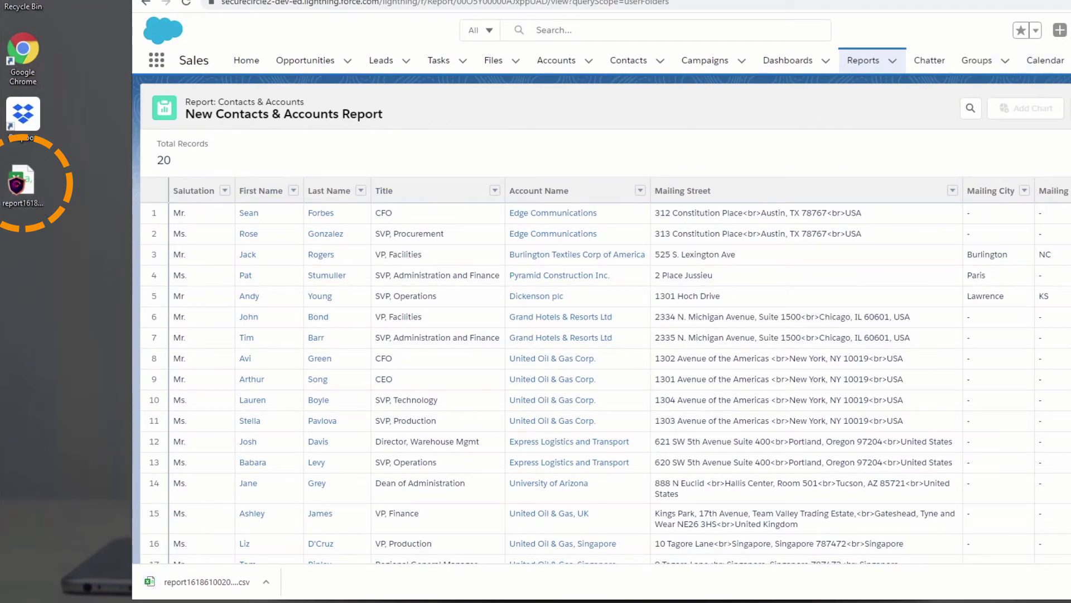
Step: Confirm report1618610020622.csv on the desktop is in the Salesforce.com circle with ReadWrite access
click(1070, 0)
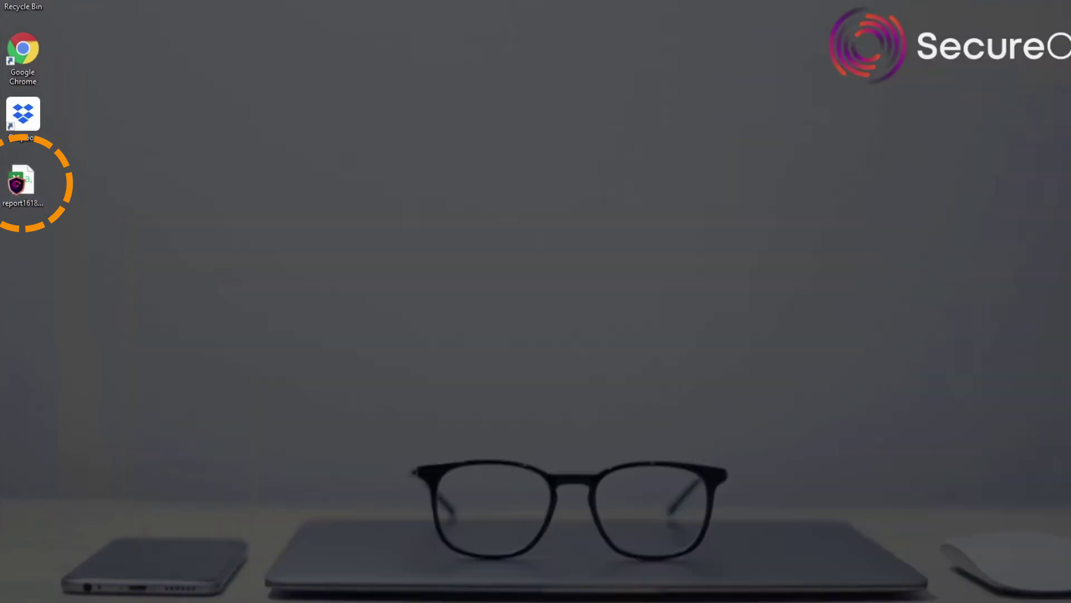
right_click(32, 189)
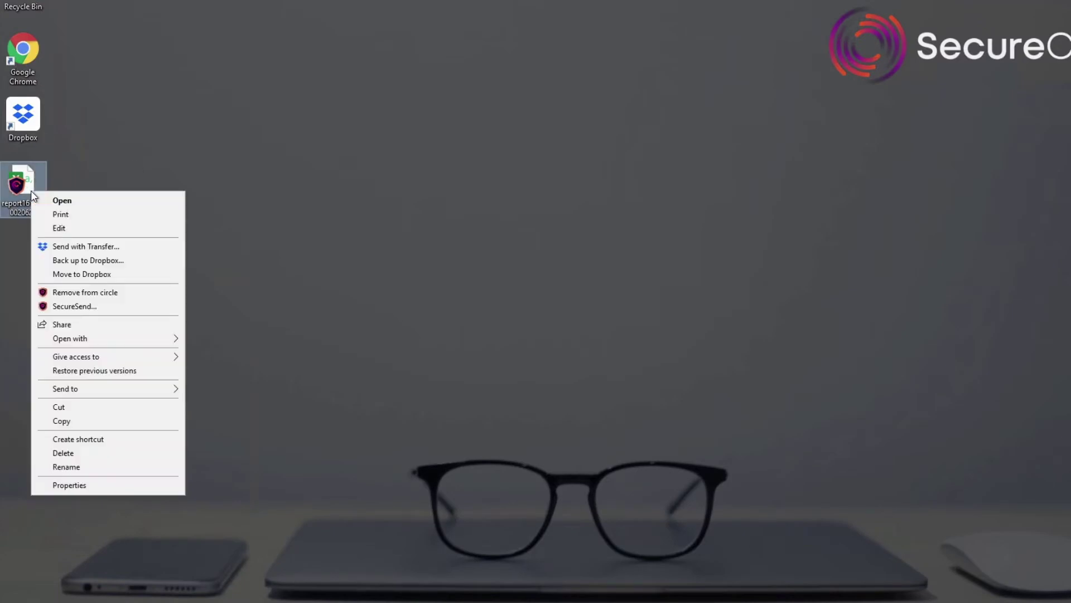
click(65, 485)
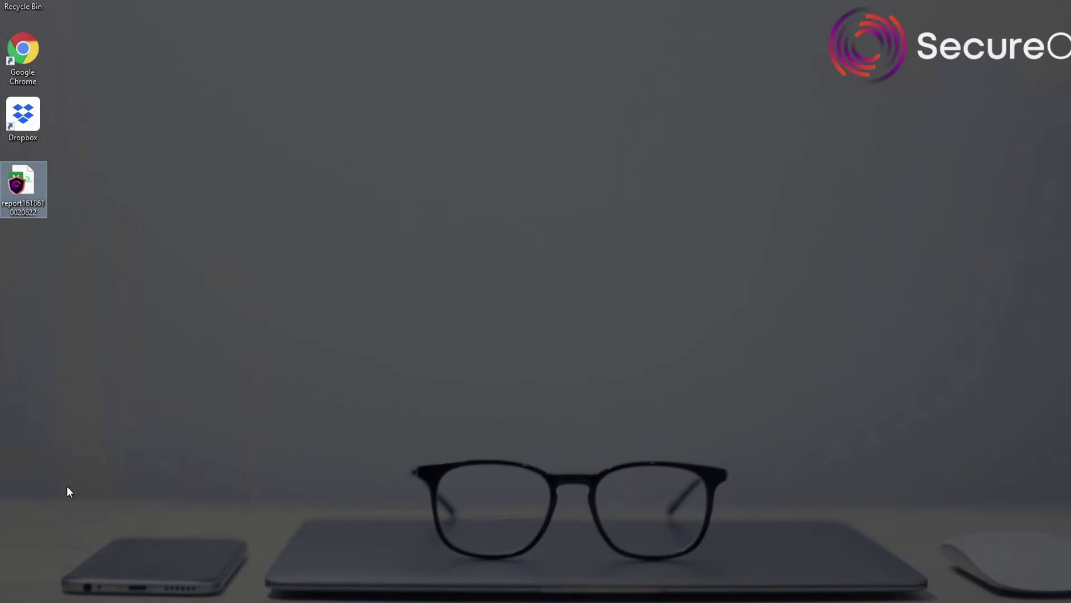
drag(167, 199, 383, 172)
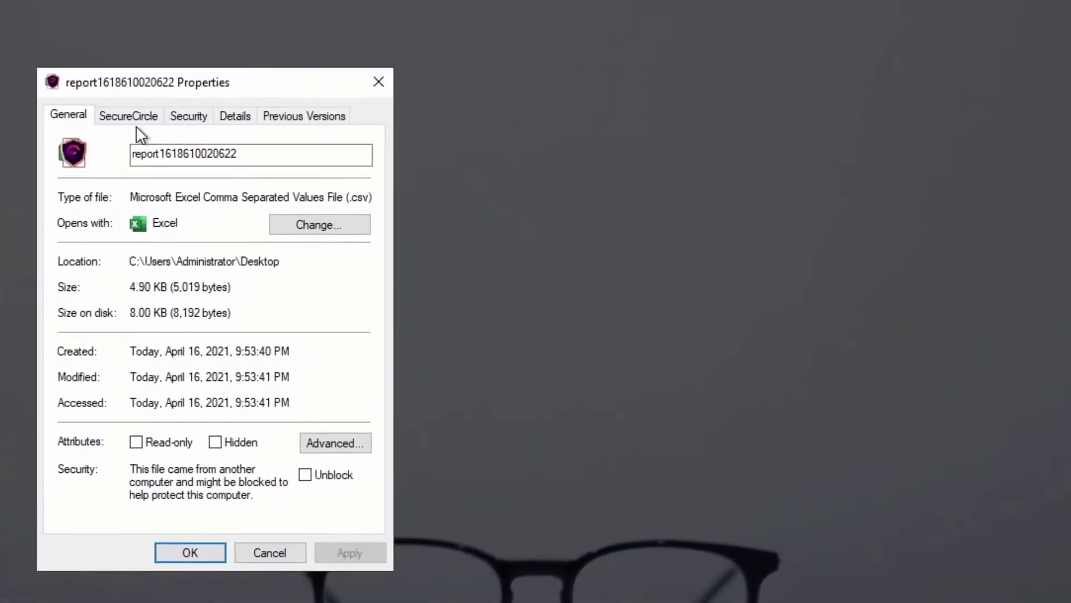
click(133, 118)
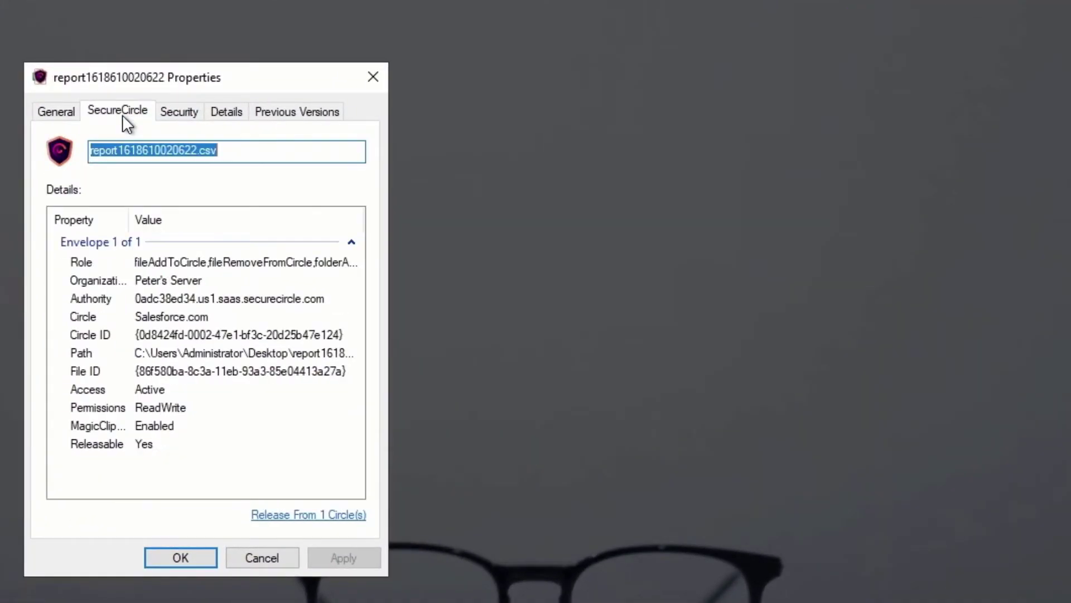
click(158, 317)
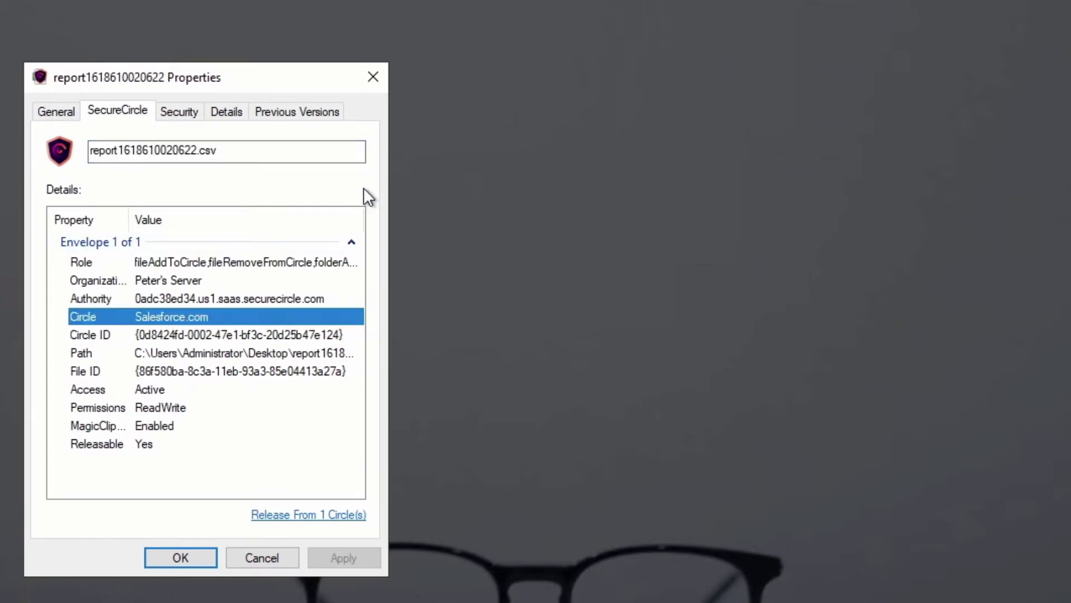
click(179, 554)
right_click(28, 197)
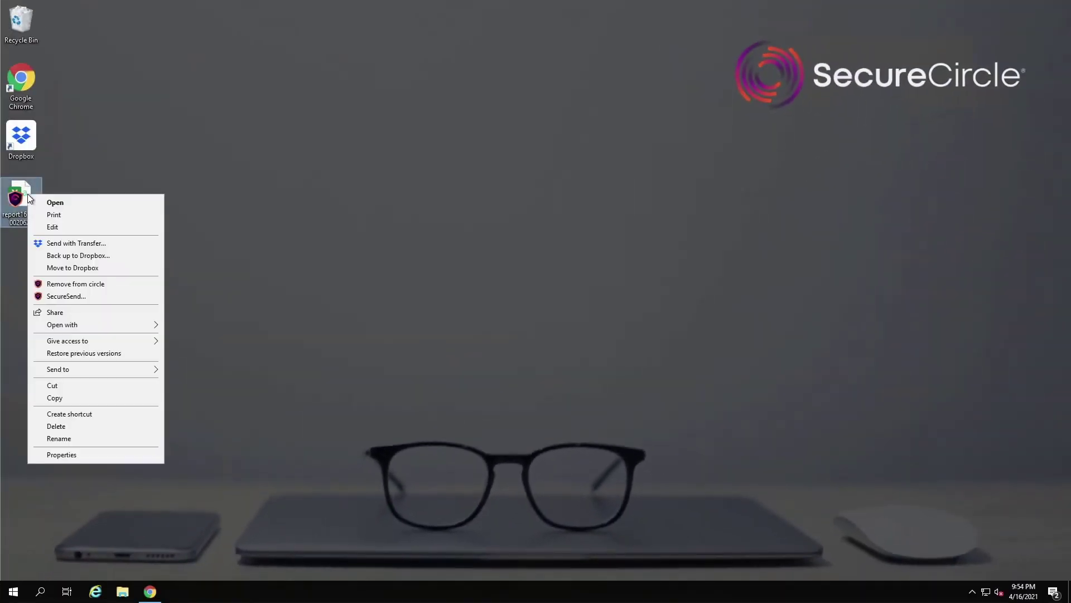
Step: Open the report CSV in Notepad, see only encrypted text, and close it
mouse_move(99, 326)
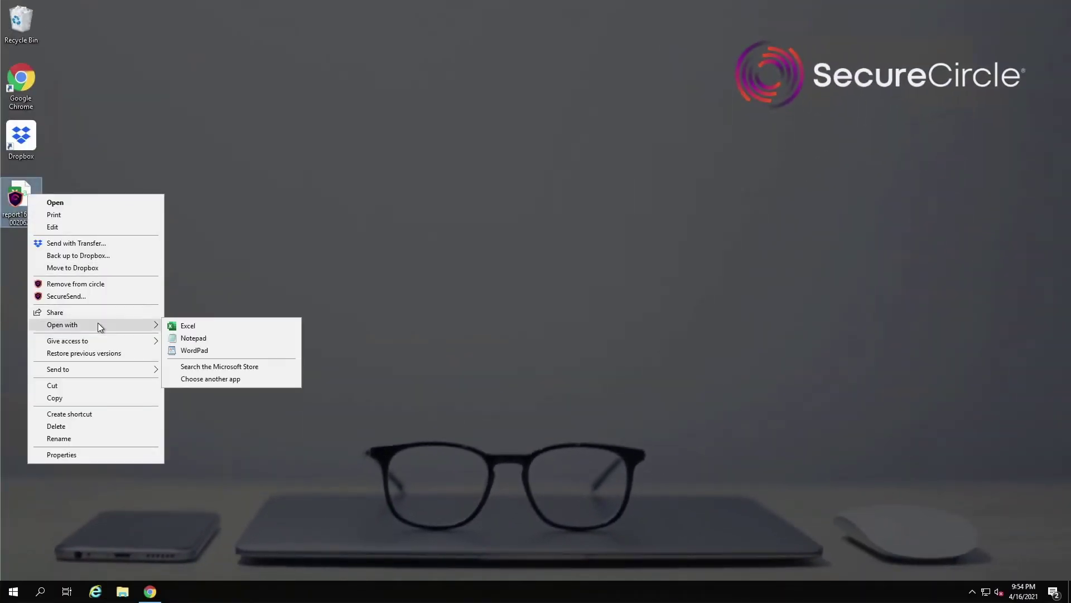
click(184, 337)
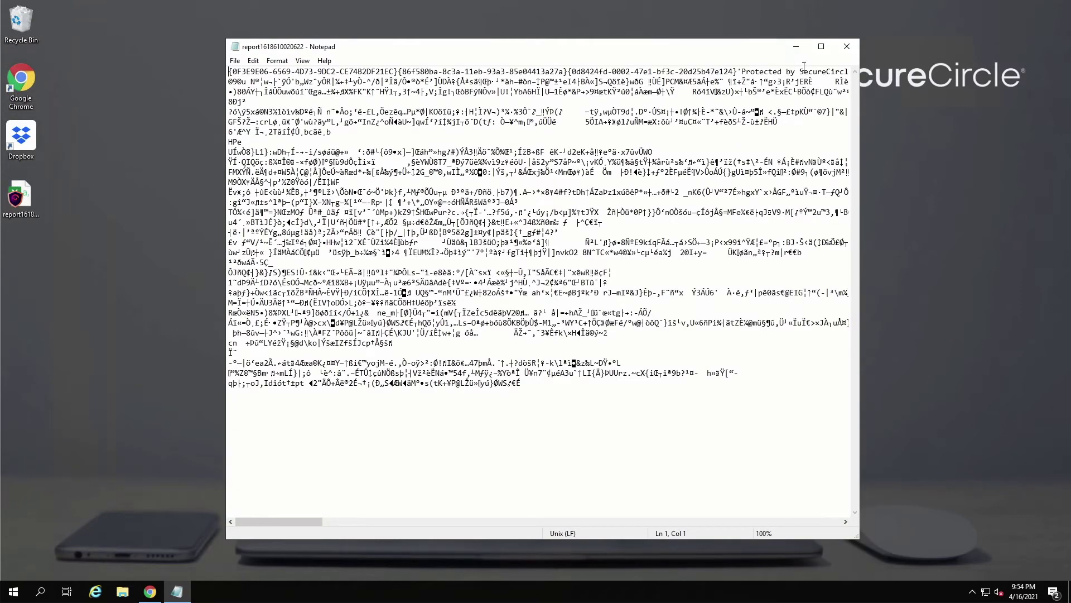
click(847, 46)
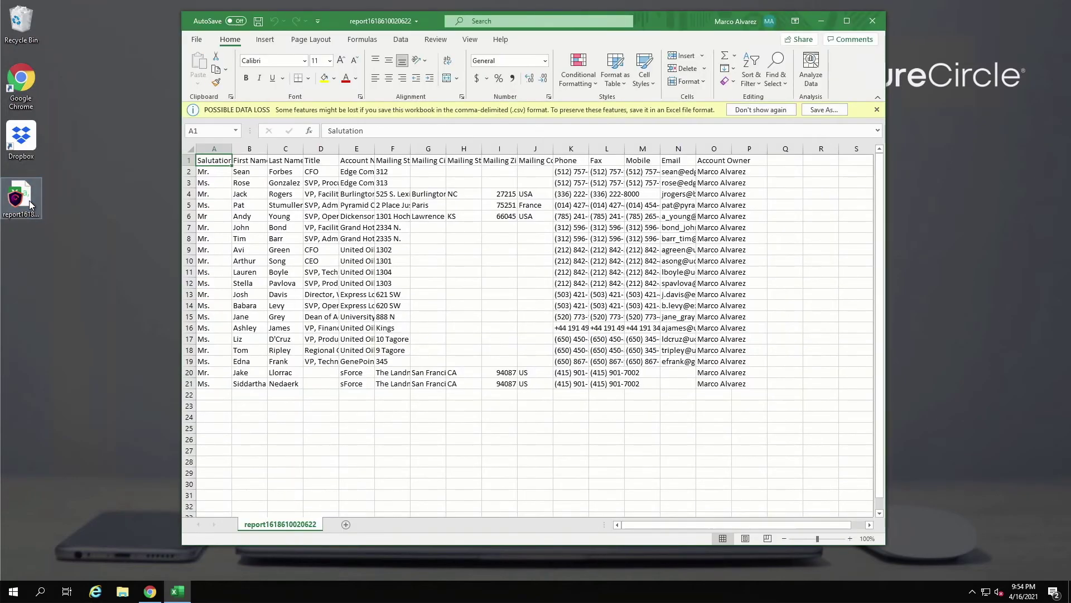
Step: Create a blank New Text Document on the desktop and open it in Notepad beside Excel
right_click(26, 265)
mouse_move(68, 382)
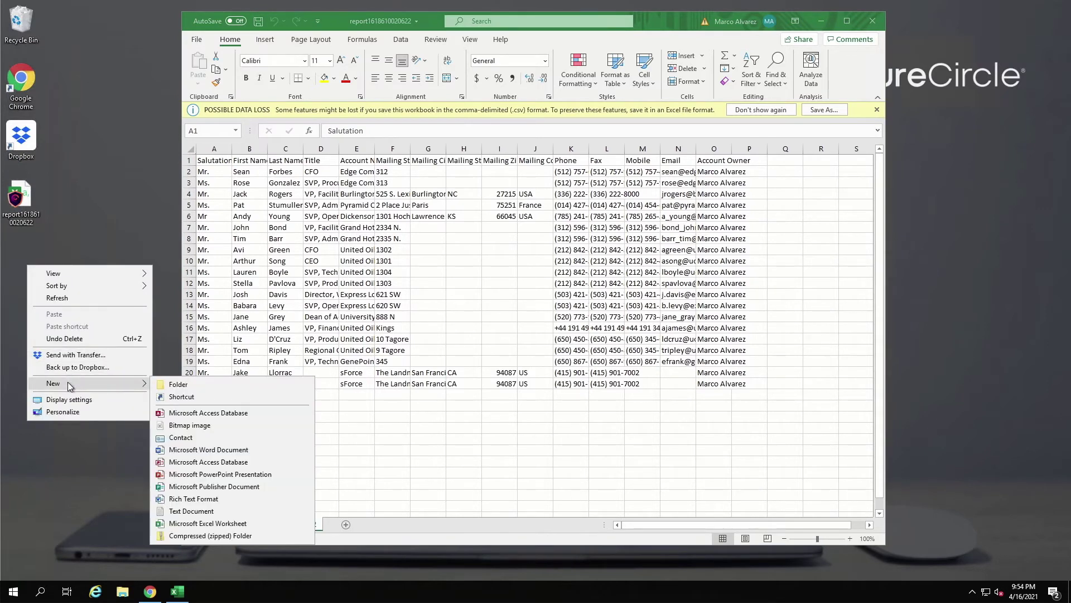
click(191, 510)
key(Return)
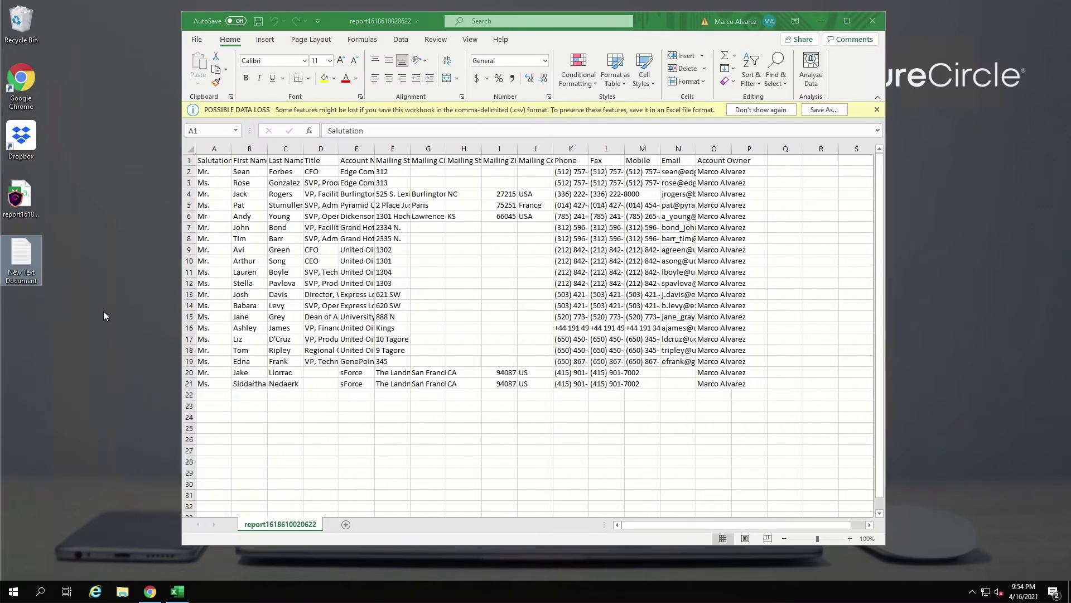
double_click(25, 259)
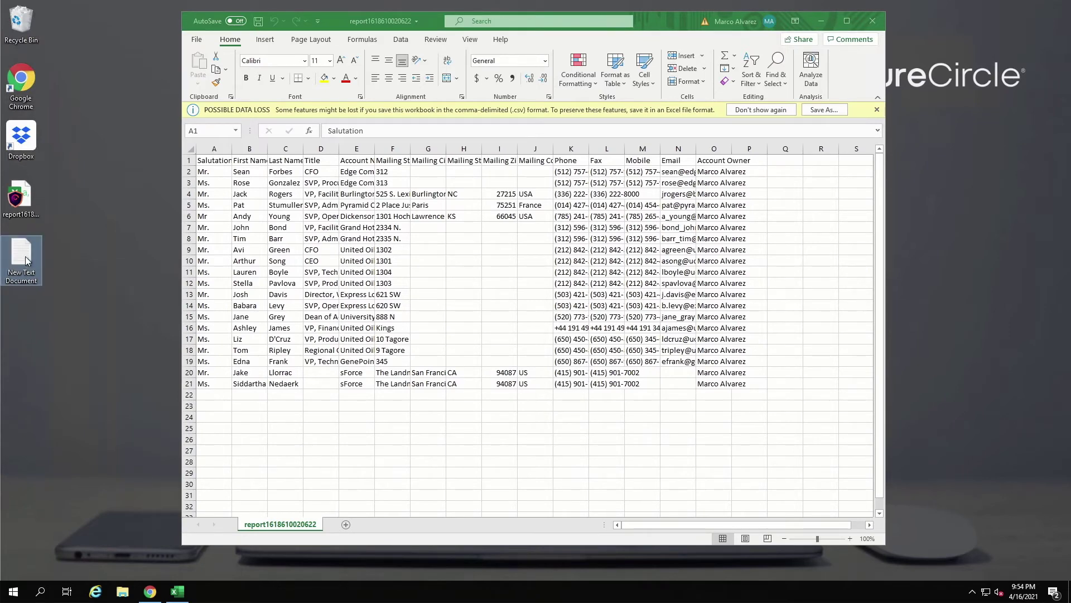
drag(337, 53, 491, 88)
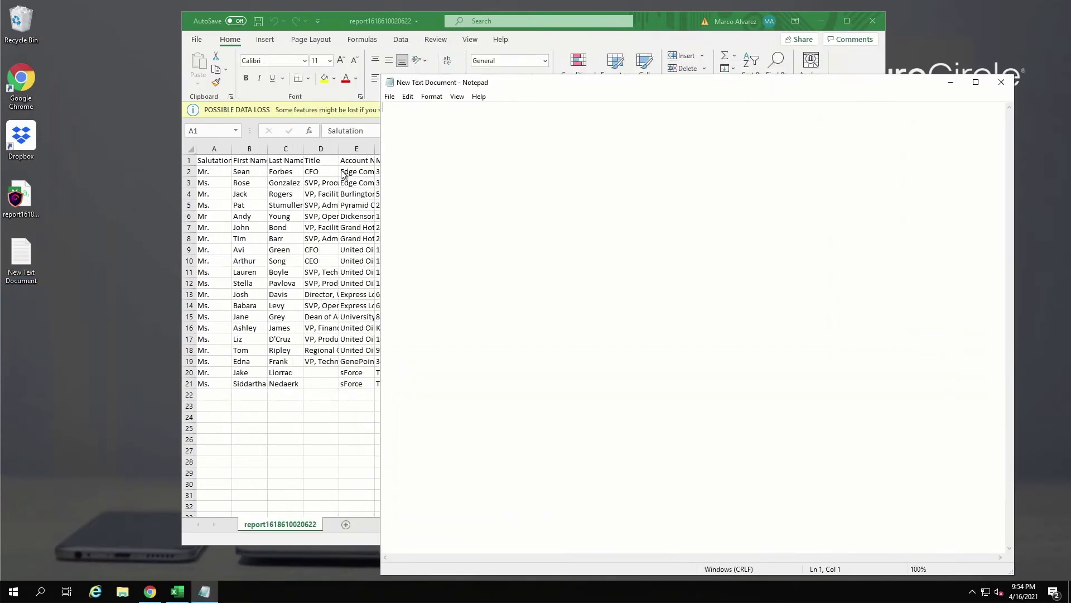
Step: Select all the report data A1:O21 in Excel and copy it
click(341, 170)
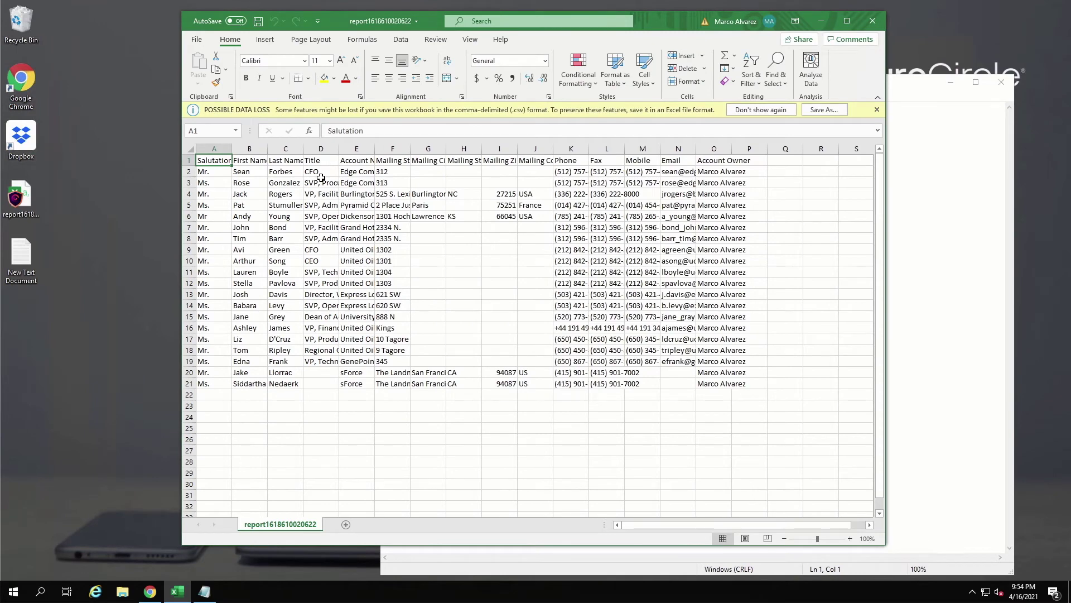
key(ctrl+a)
right_click(289, 179)
click(319, 205)
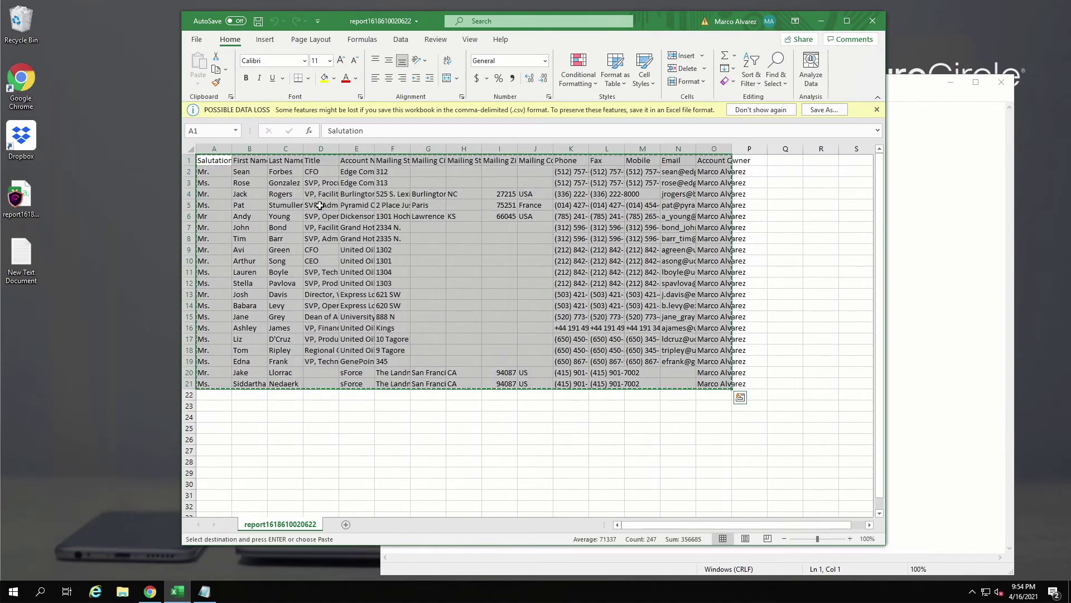
Step: Try pasting the copied rows into Notepad, where SecureCircle blocks the protected clipboard content
click(917, 202)
right_click(595, 142)
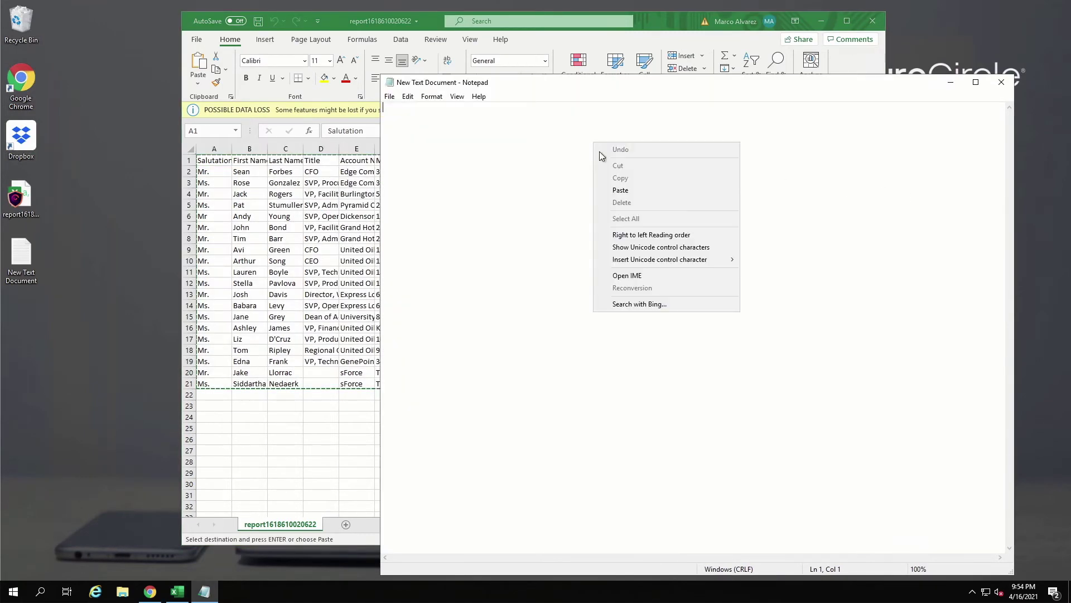
click(628, 189)
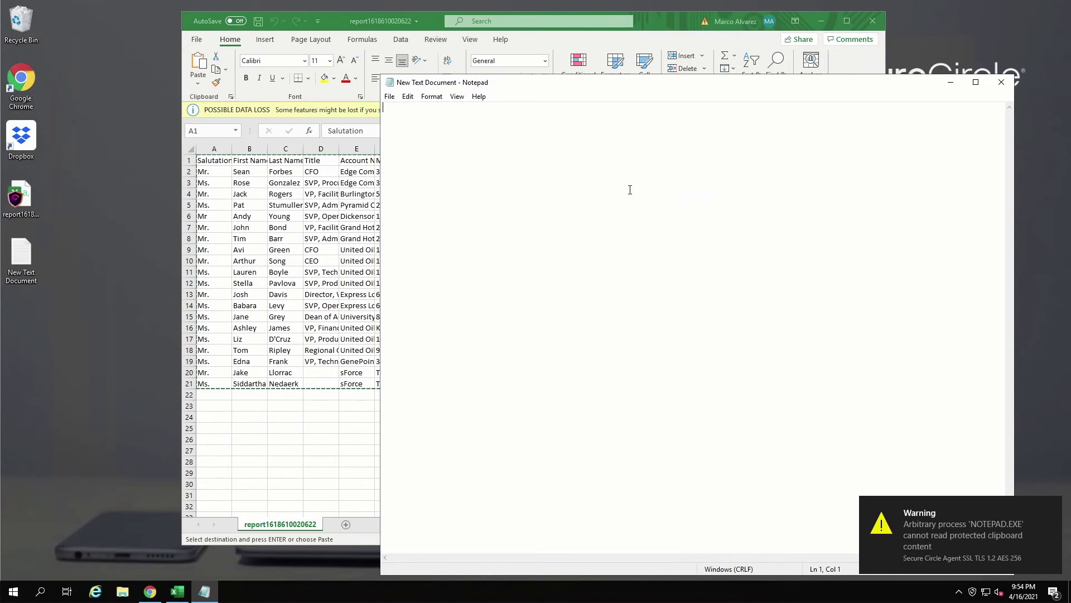
Step: Select the whole report table, then create a blank Microsoft Excel Worksheet on the desktop and open it
key(ctrl+a)
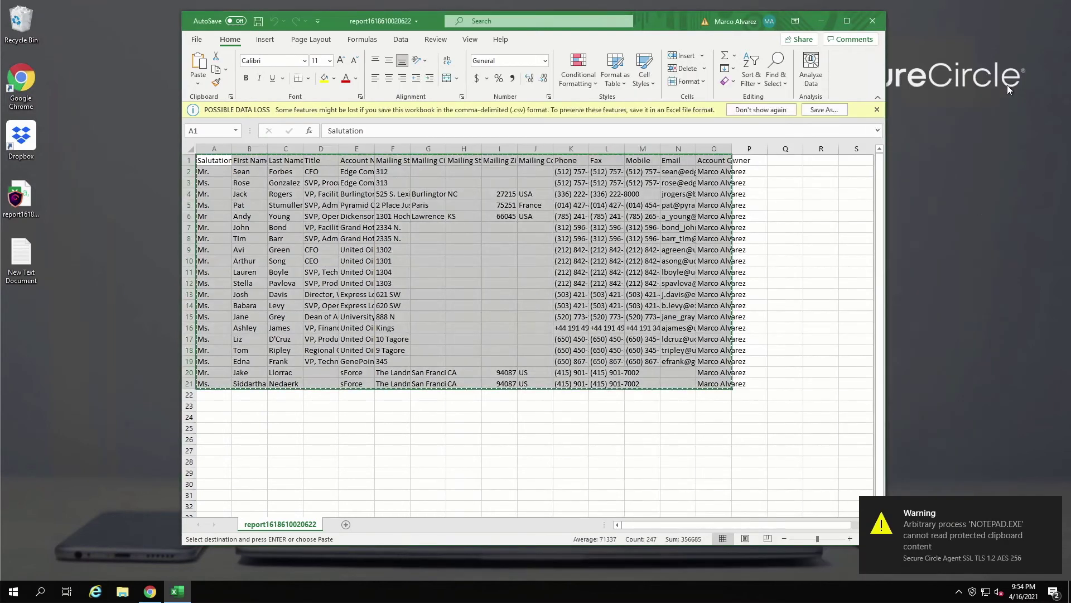
right_click(25, 331)
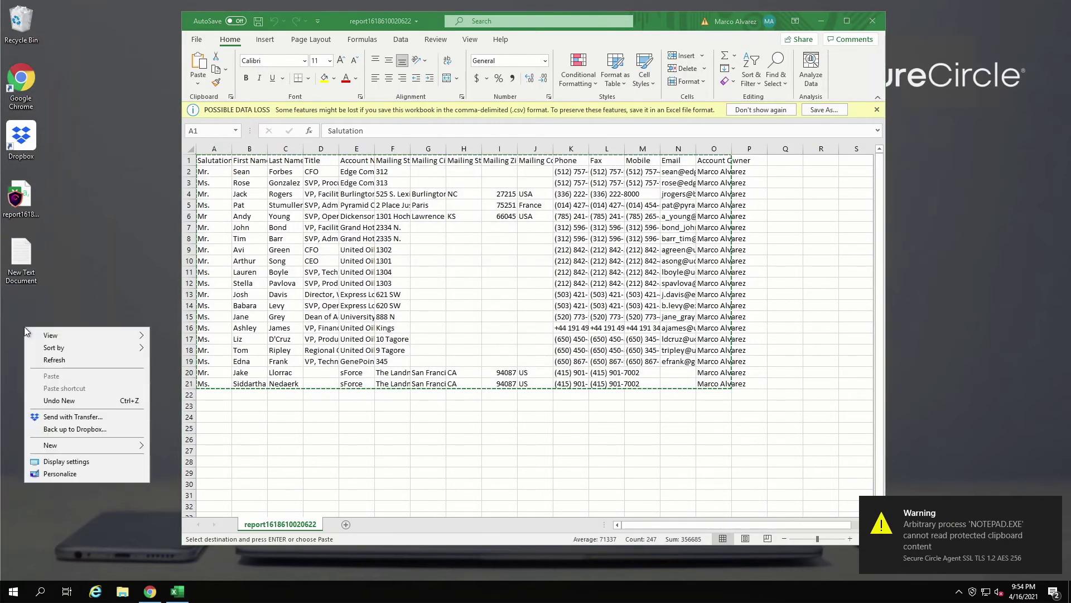
mouse_move(67, 446)
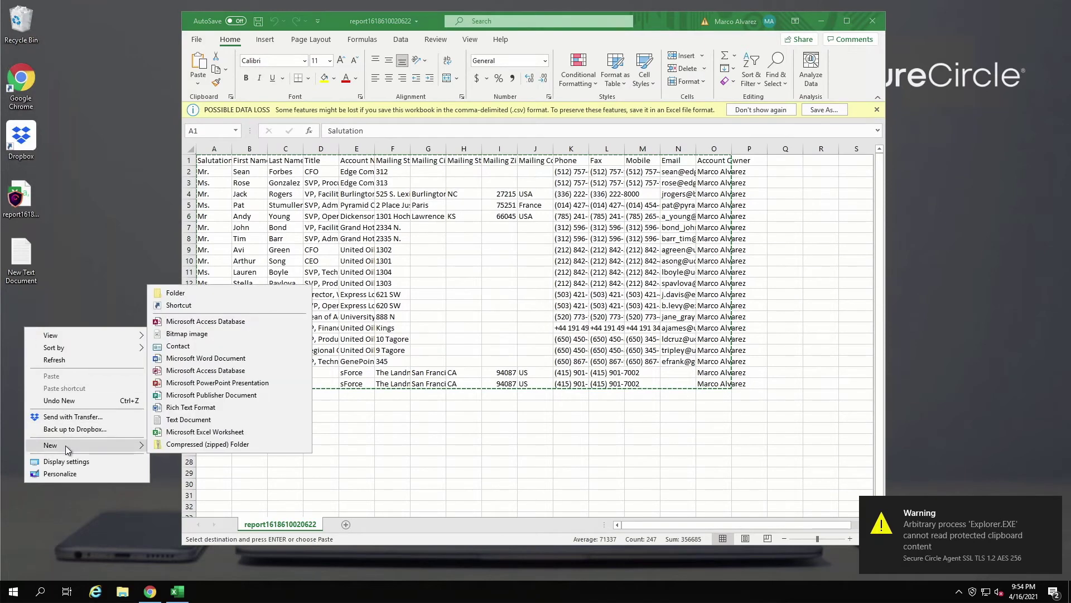
click(191, 436)
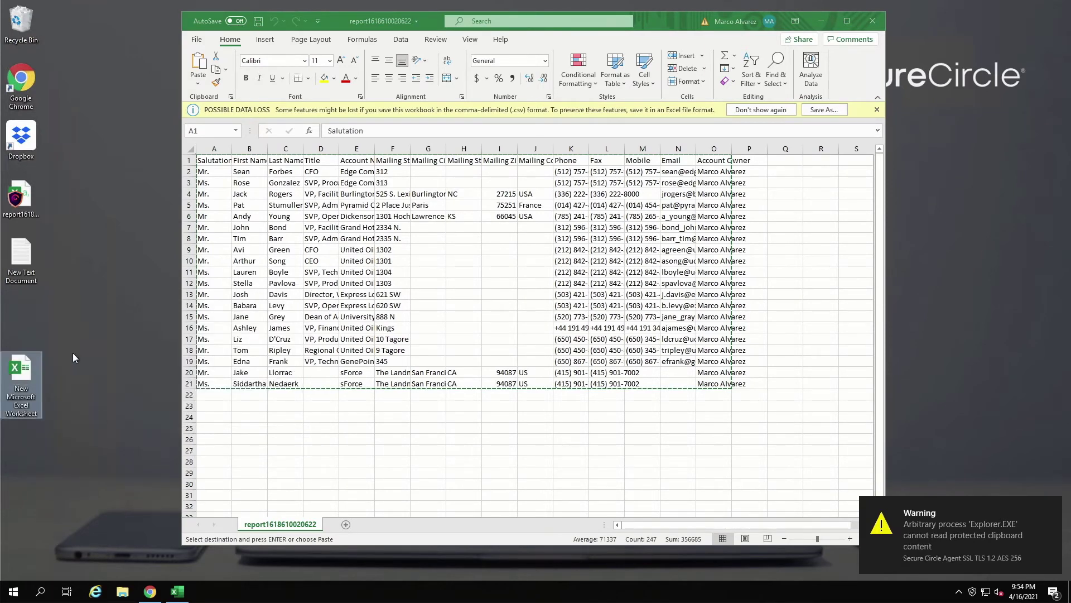
double_click(31, 365)
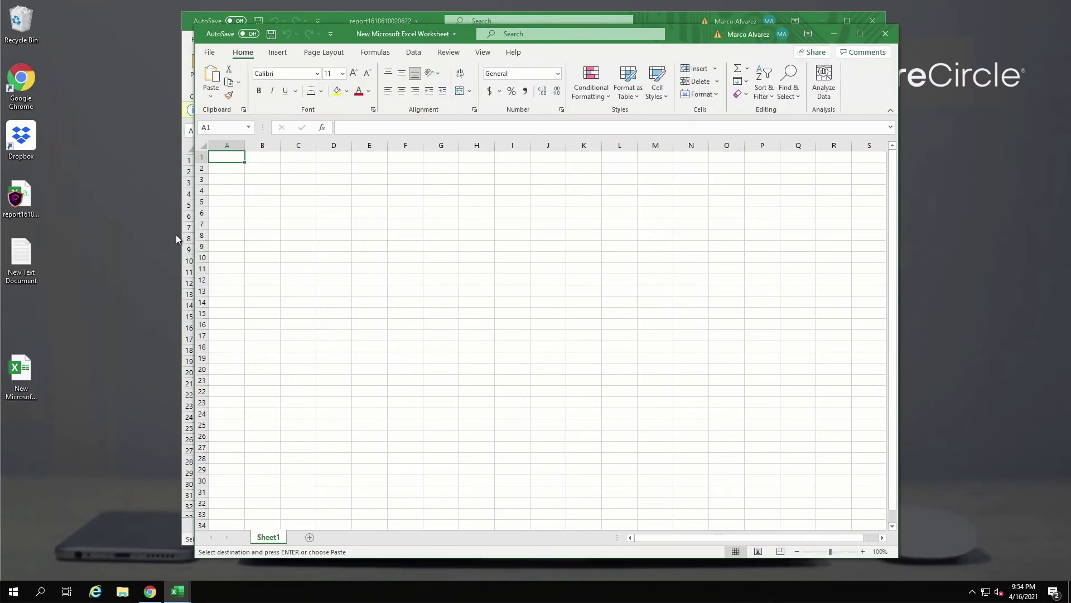
Step: Paste the copied contact report into cell A1 of the new worksheet and save it
right_click(232, 163)
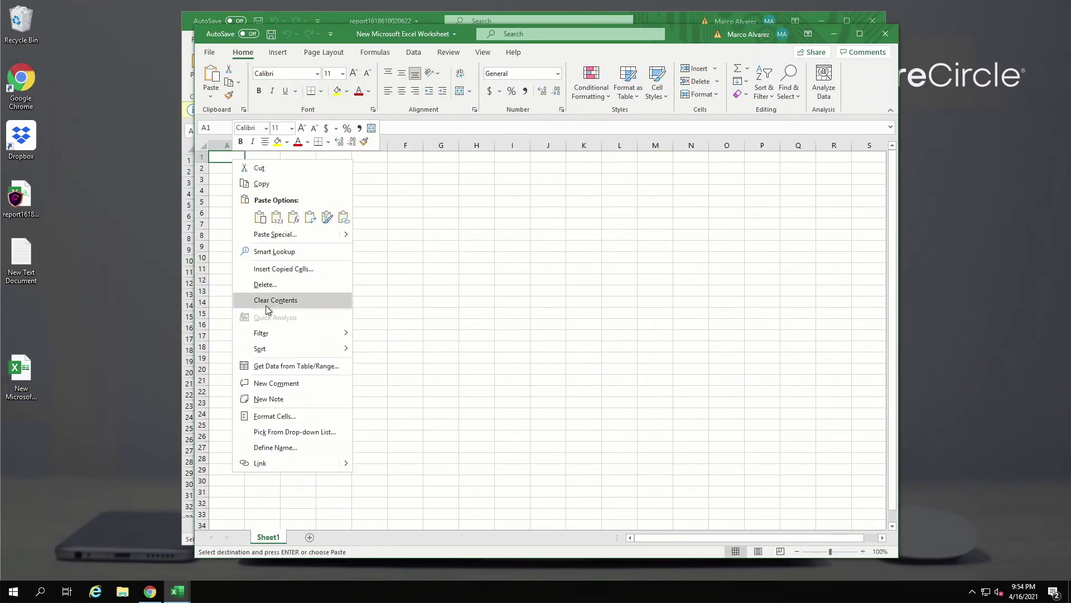
click(259, 218)
click(258, 215)
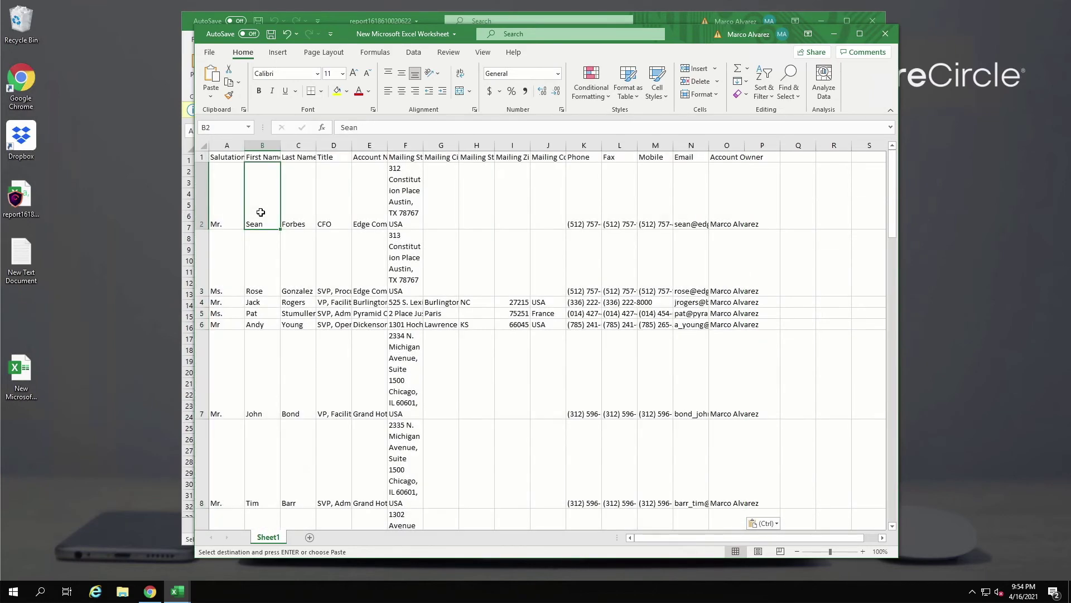
click(210, 53)
click(227, 178)
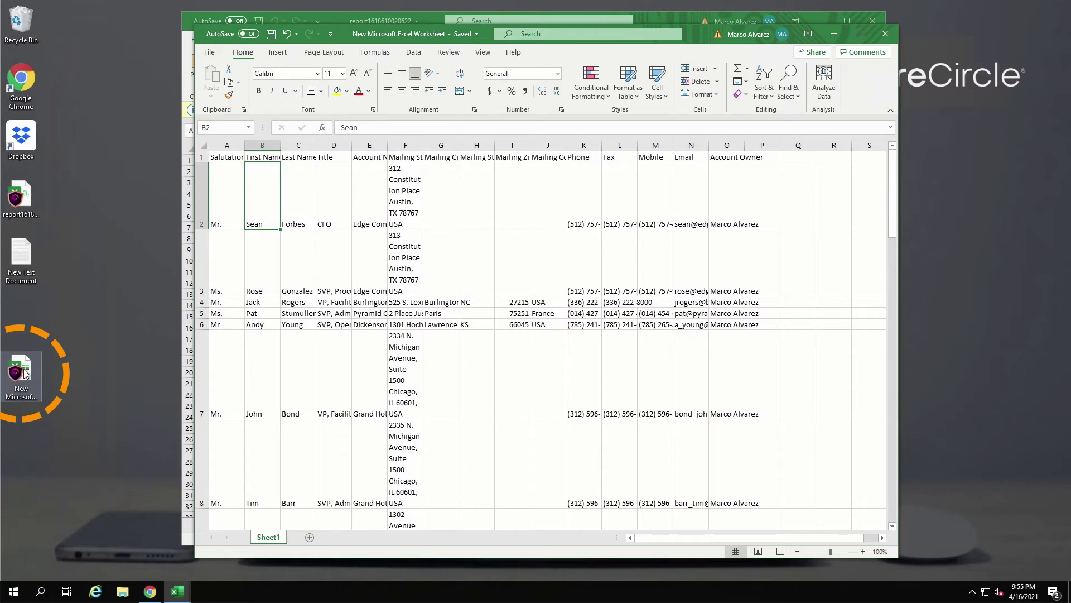
right_click(25, 374)
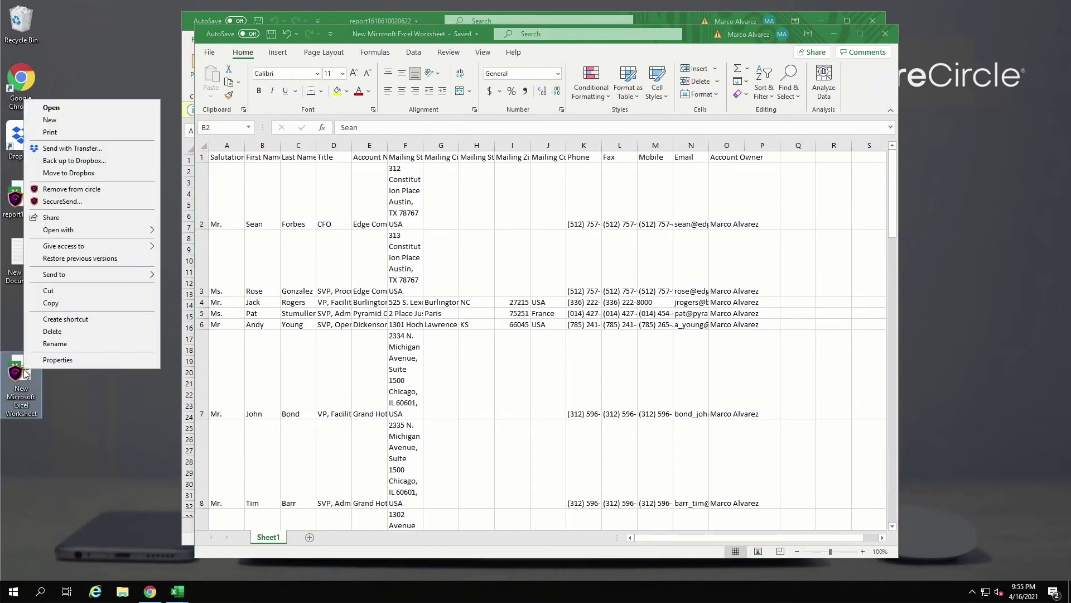
click(56, 359)
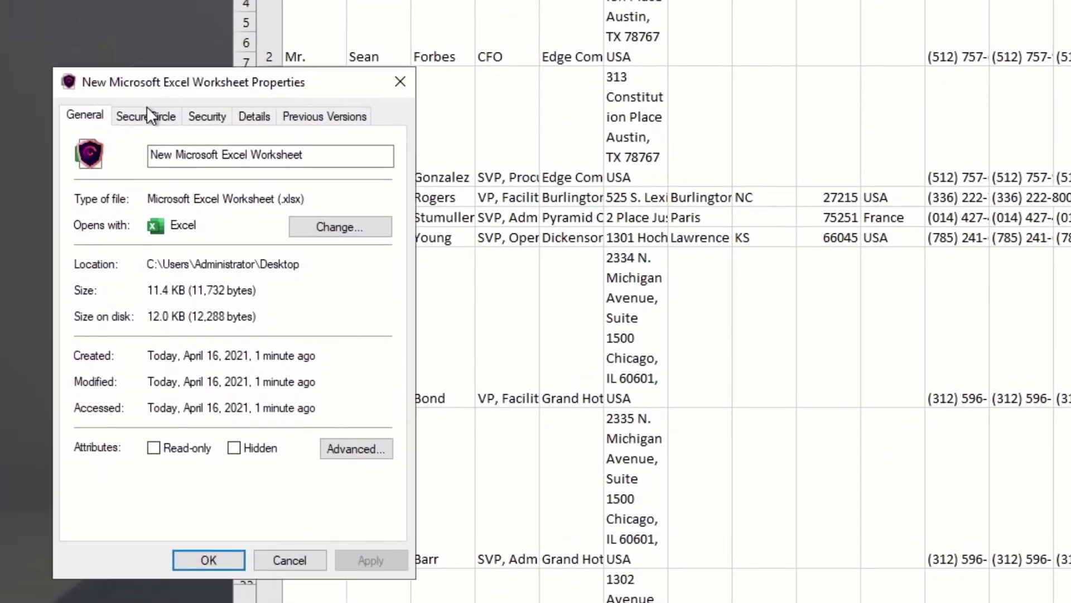
click(146, 113)
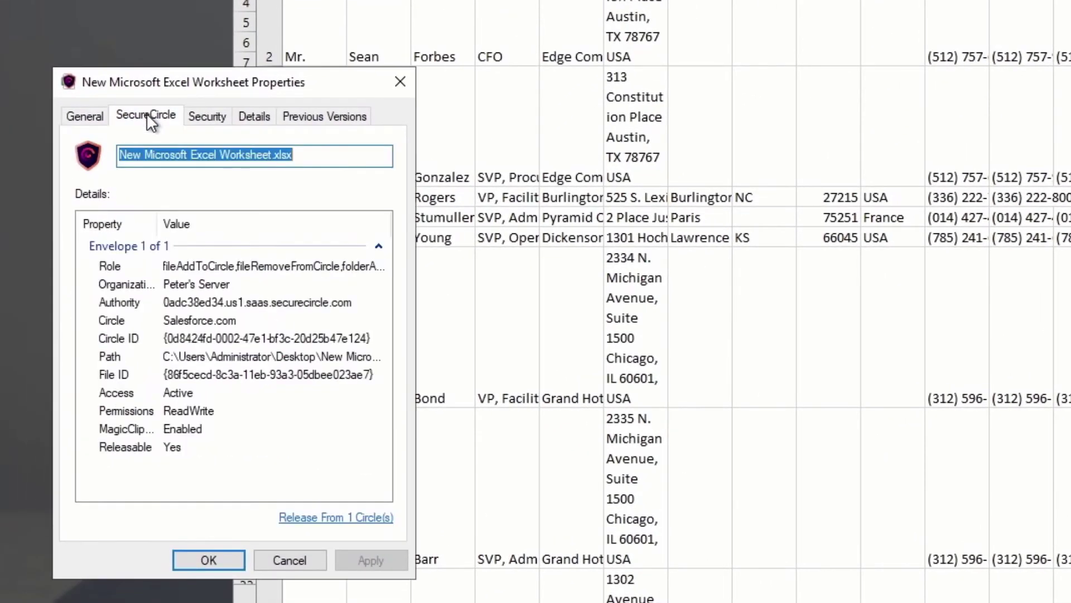
click(191, 316)
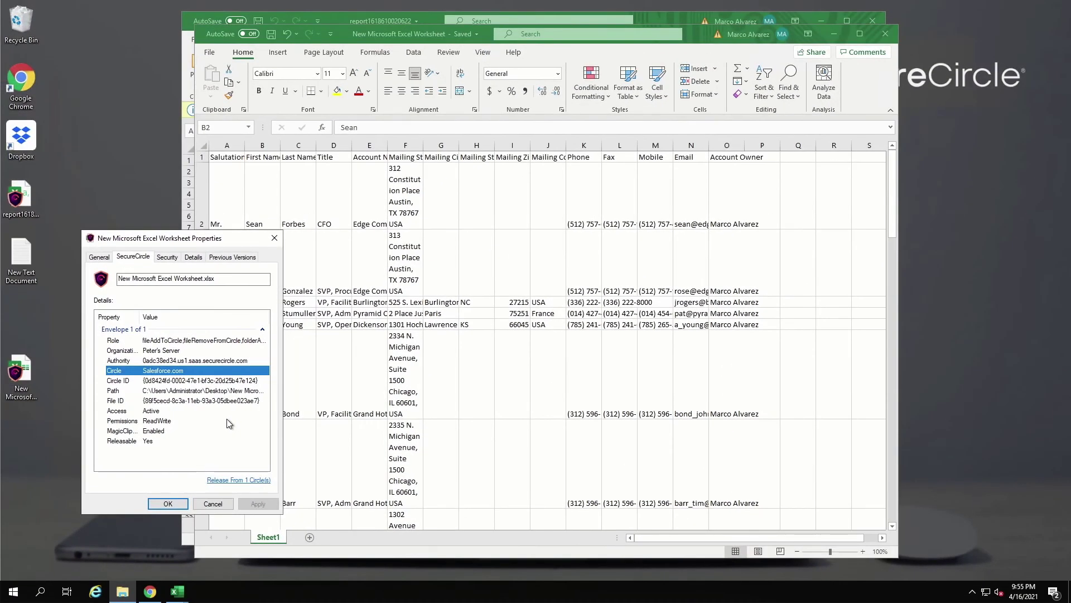
click(274, 238)
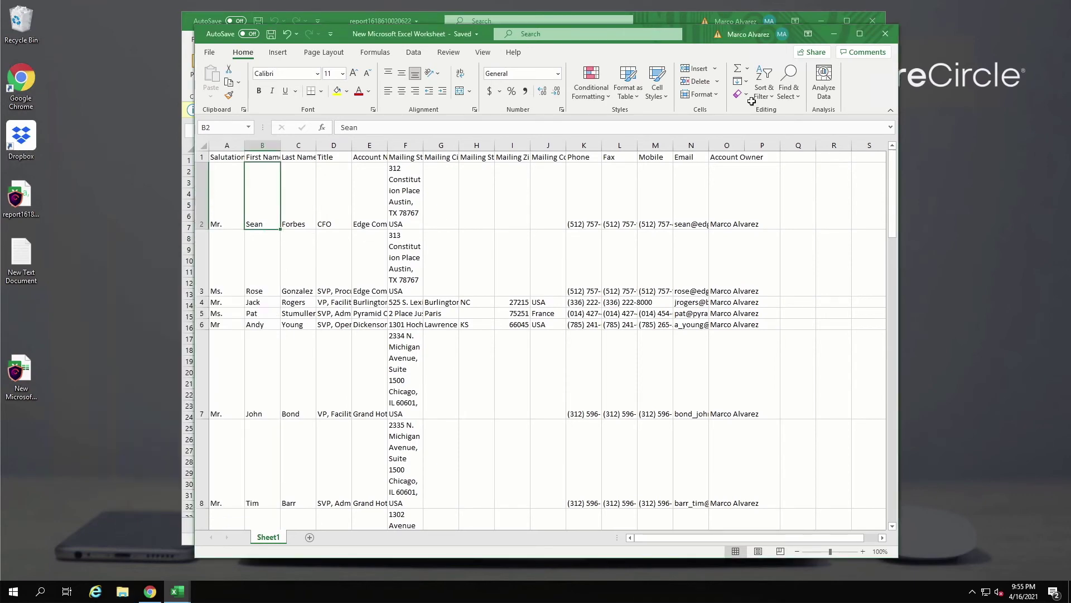
click(891, 37)
click(879, 24)
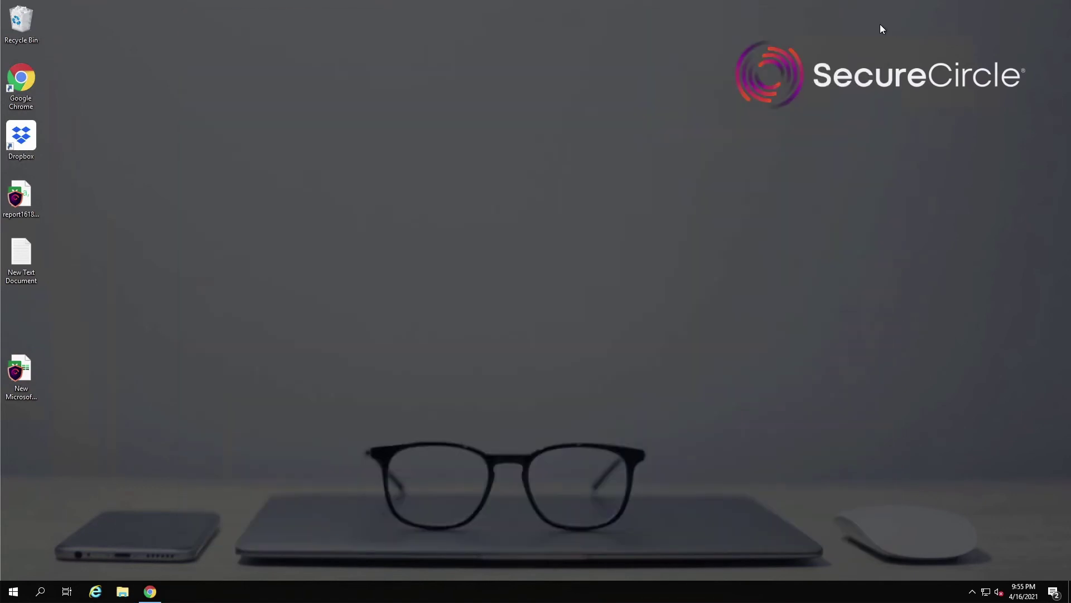
click(694, 164)
double_click(38, 136)
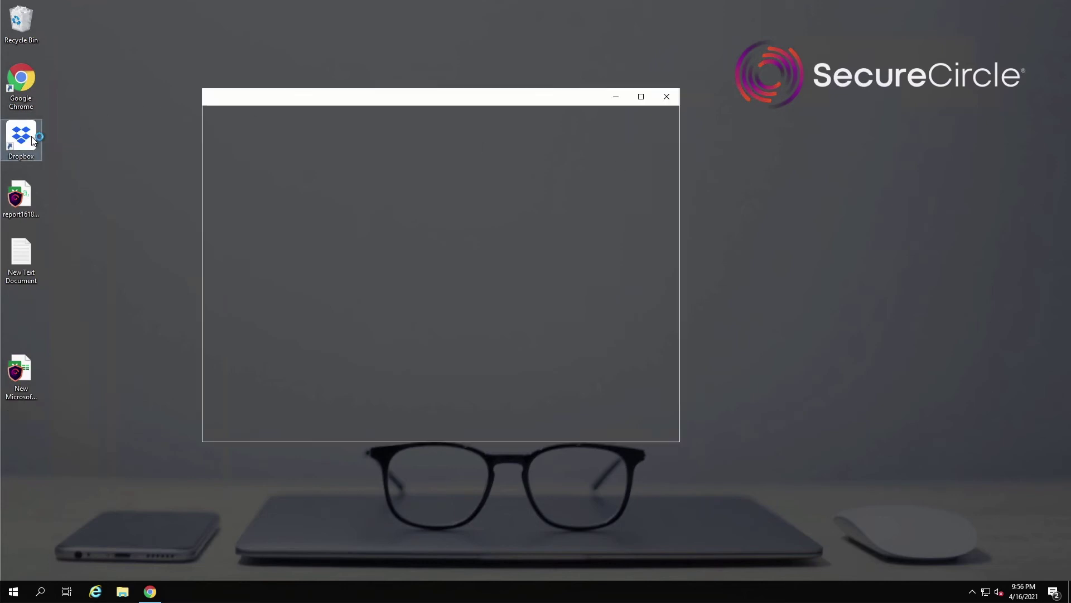
drag(18, 185, 385, 206)
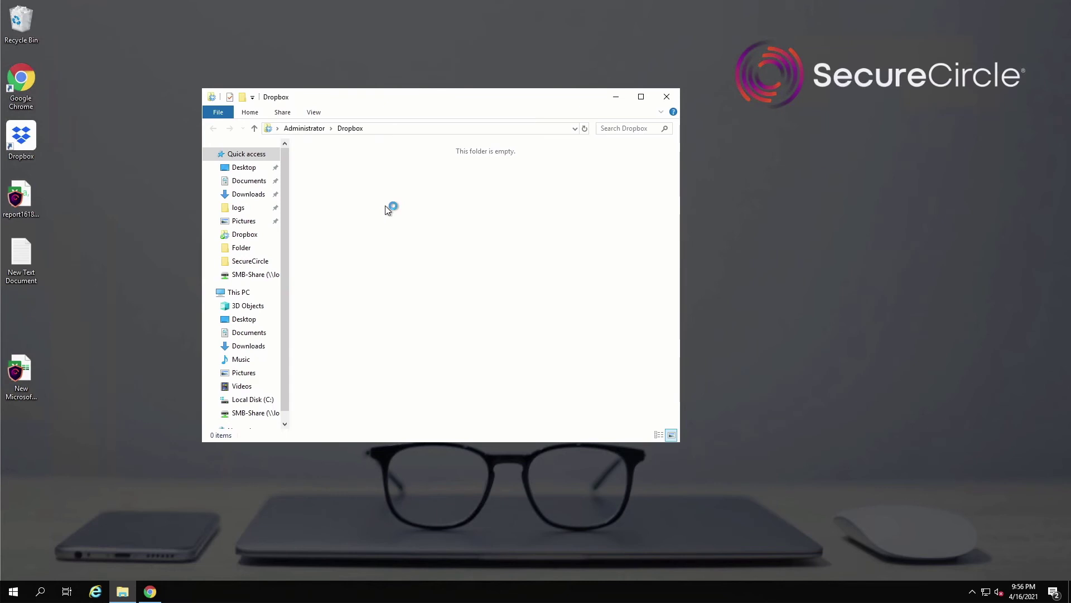
click(99, 145)
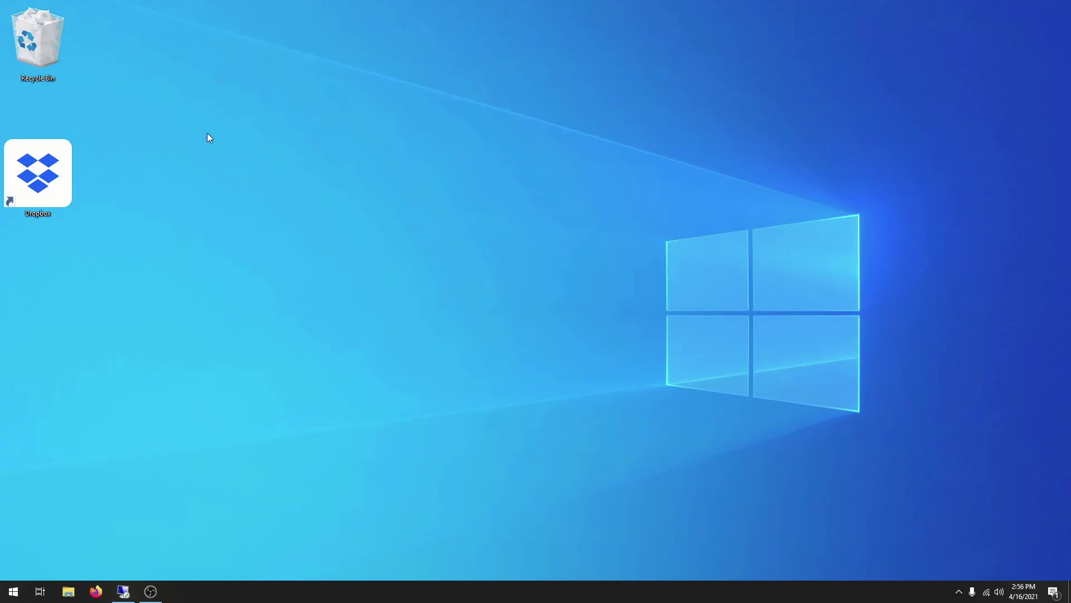
Step: Open report1618610020622.csv from the Dropbox desktop folder in Excel
double_click(54, 169)
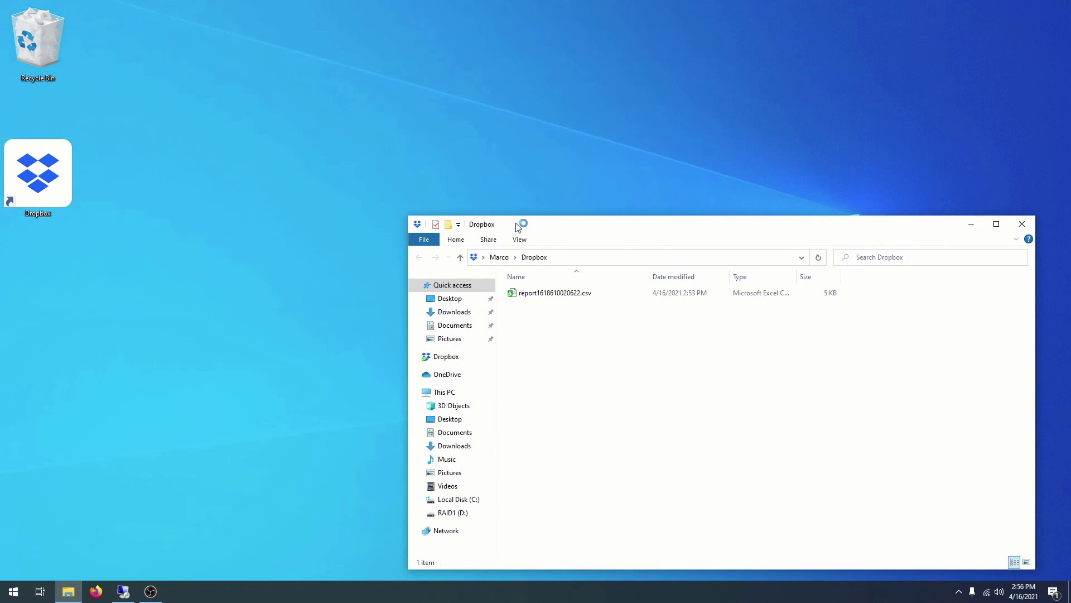
drag(521, 226, 436, 156)
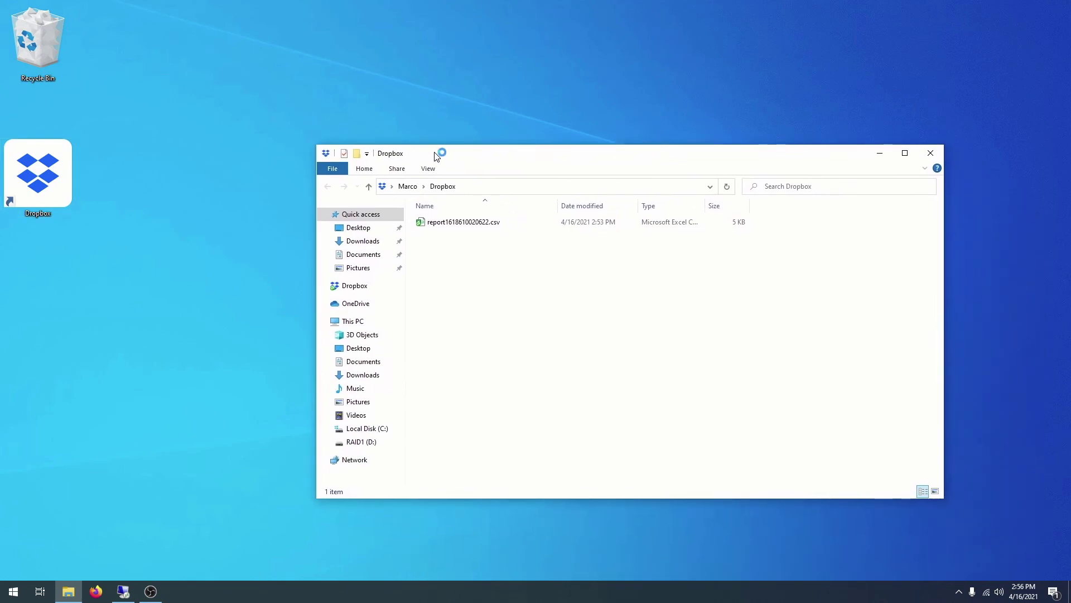
double_click(446, 222)
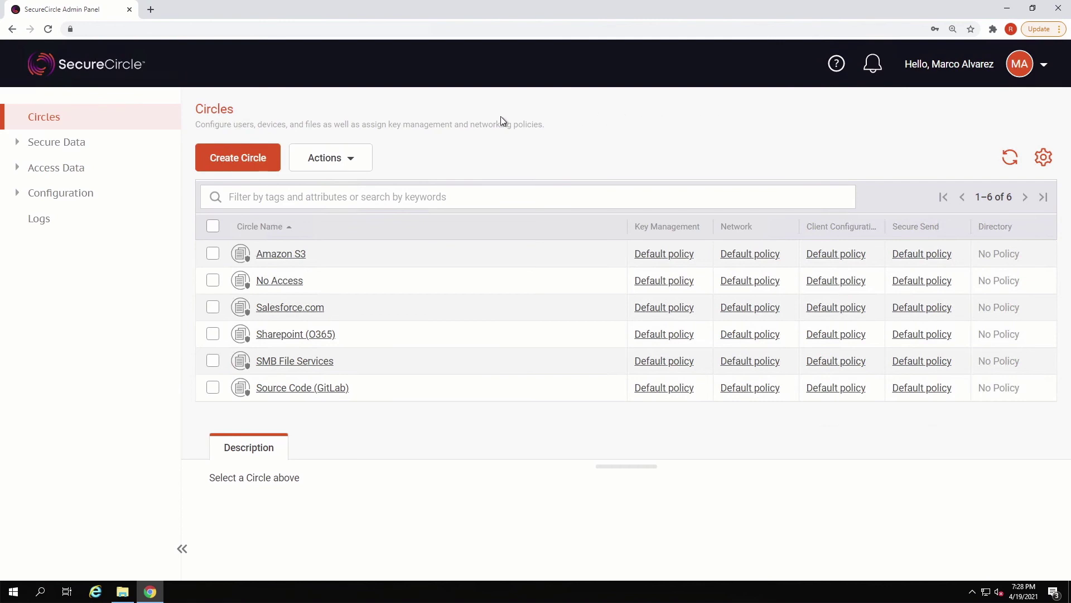
Step: Filter All Users by the user's name and disable that account
click(132, 169)
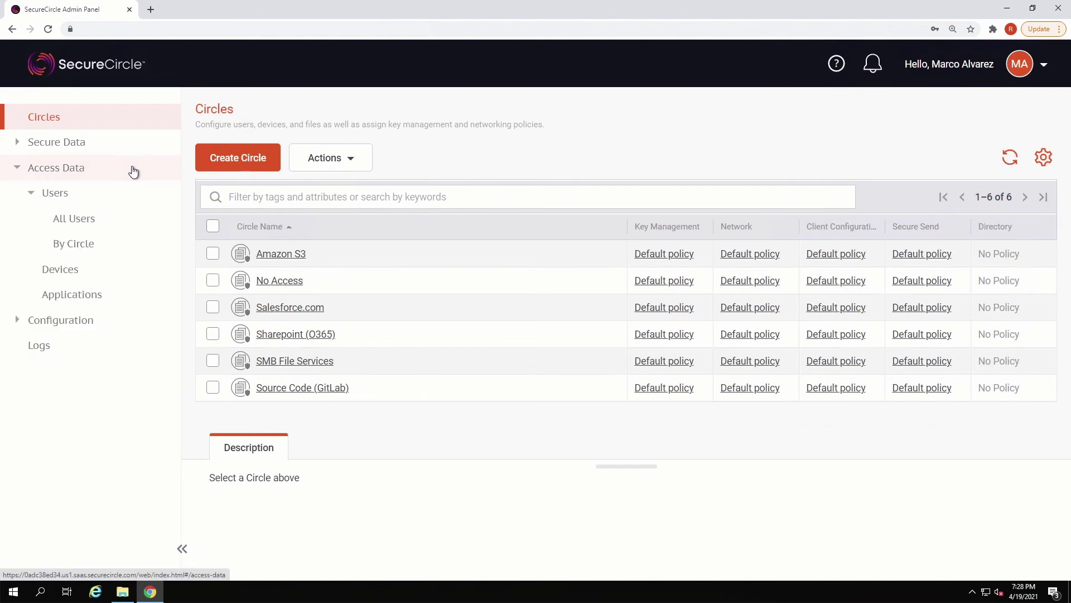
click(109, 218)
click(234, 202)
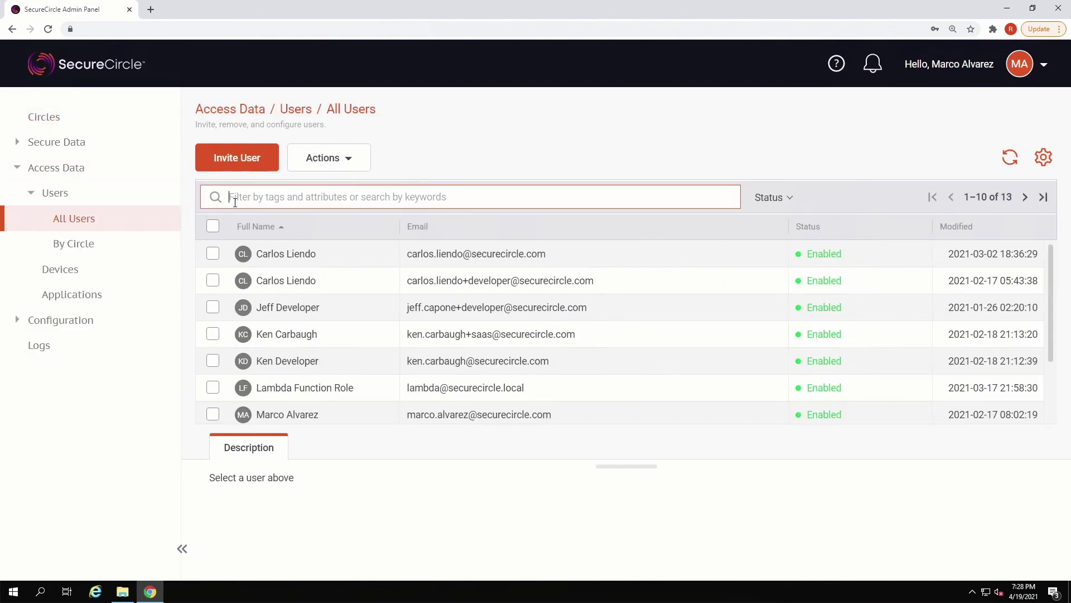
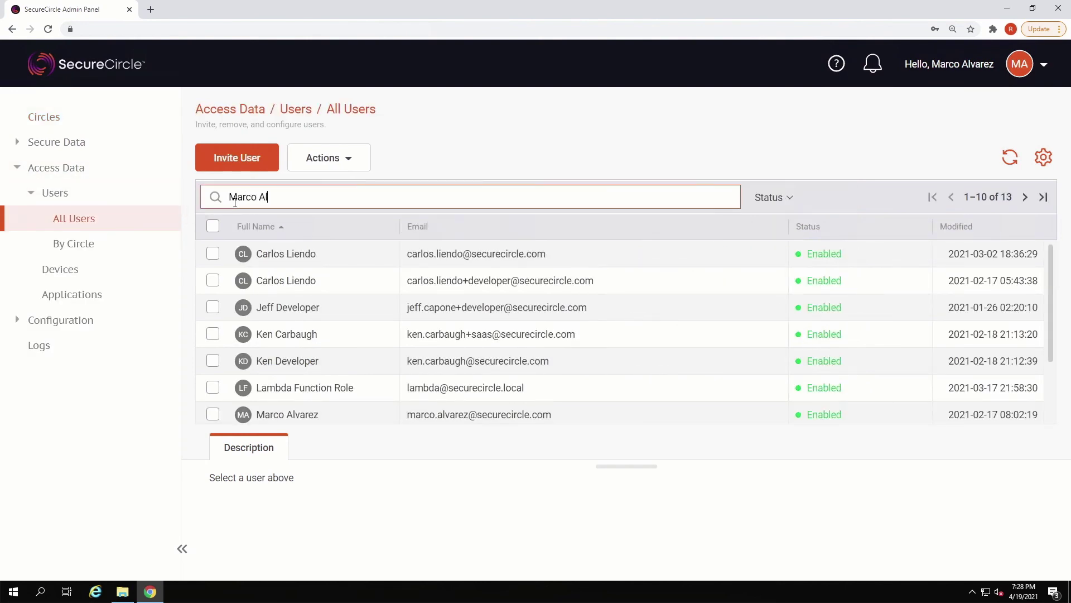
click(212, 253)
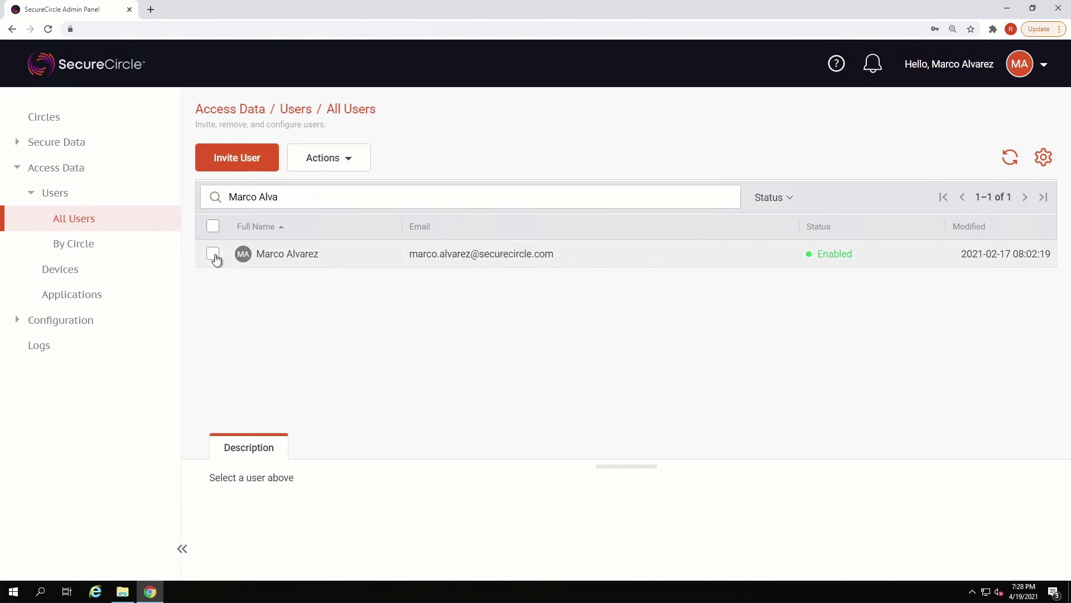
click(329, 168)
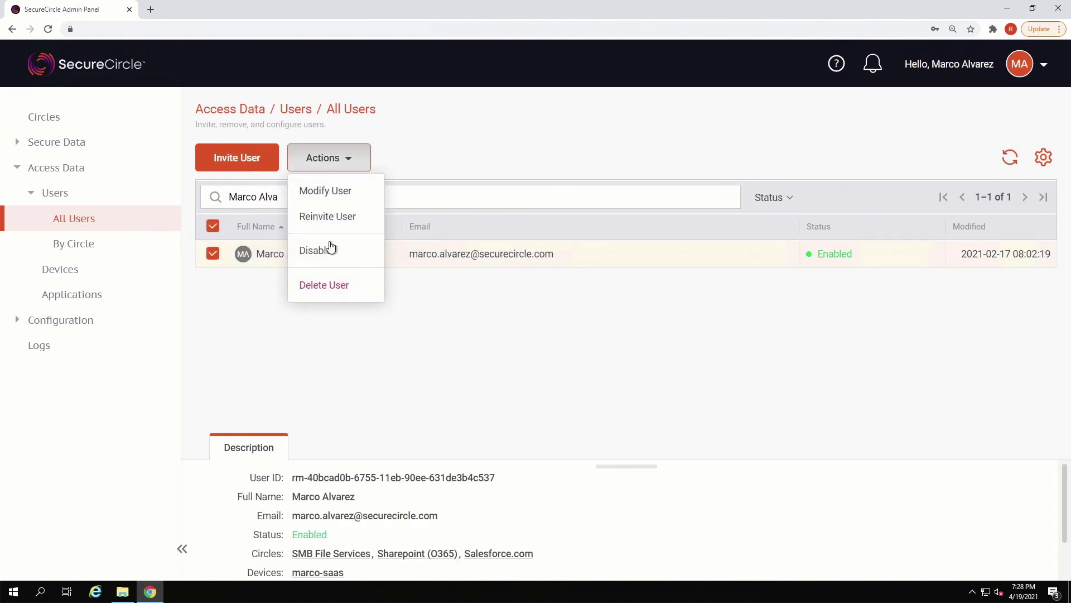
click(329, 246)
click(630, 296)
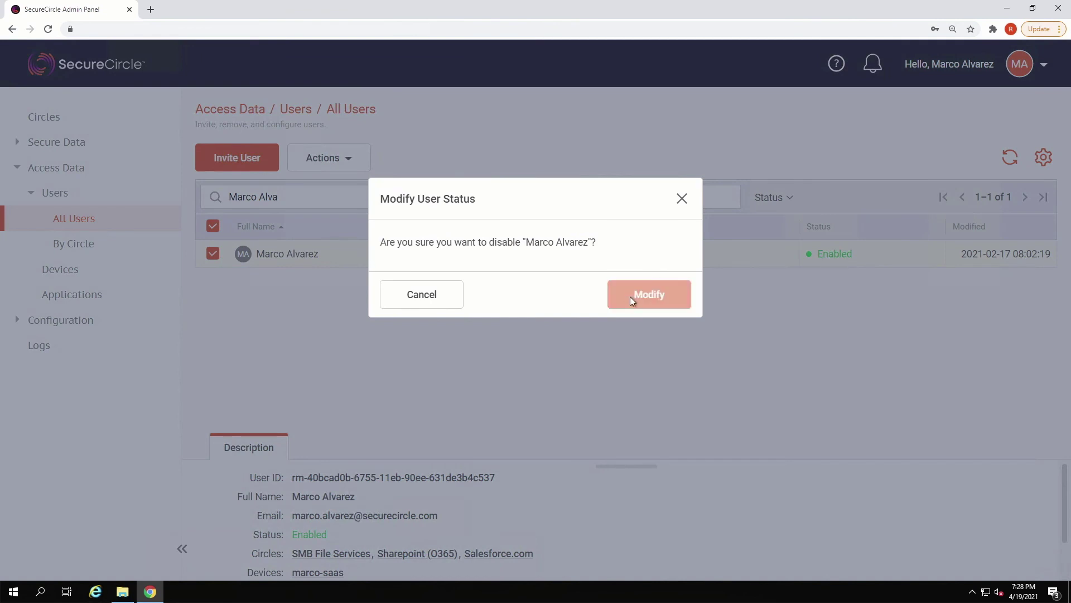
Step: Minimize the browser and try opening the report CSV from Dropbox in Excel
click(1033, 8)
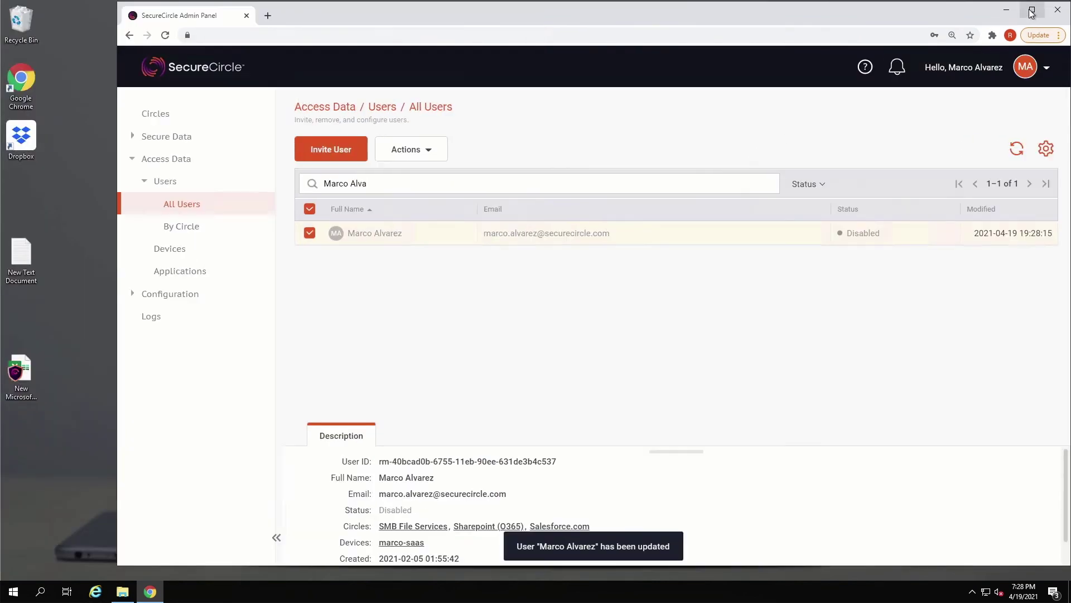
click(122, 591)
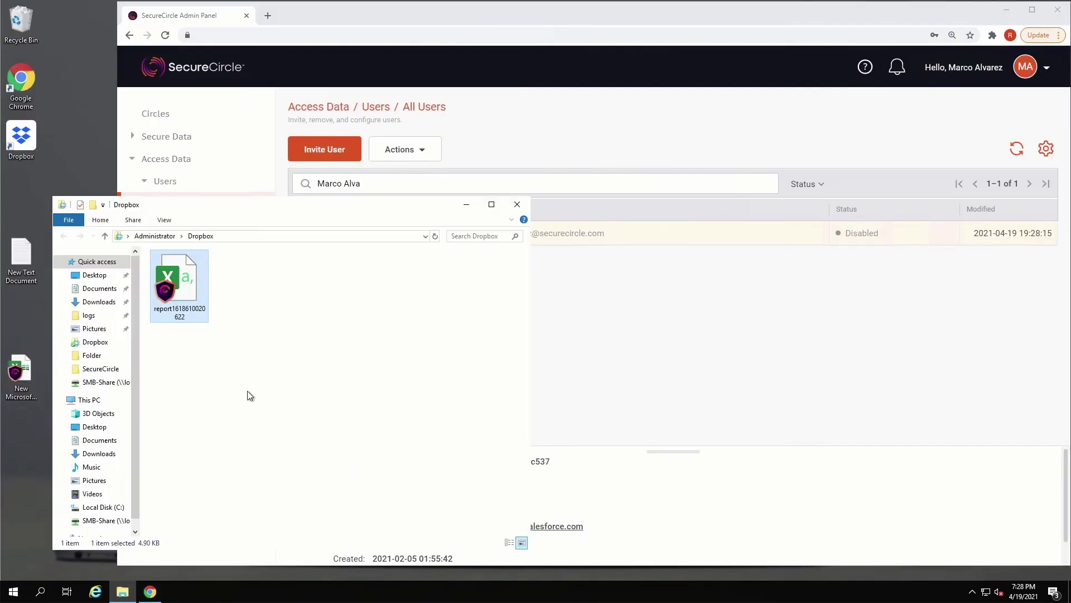
double_click(199, 276)
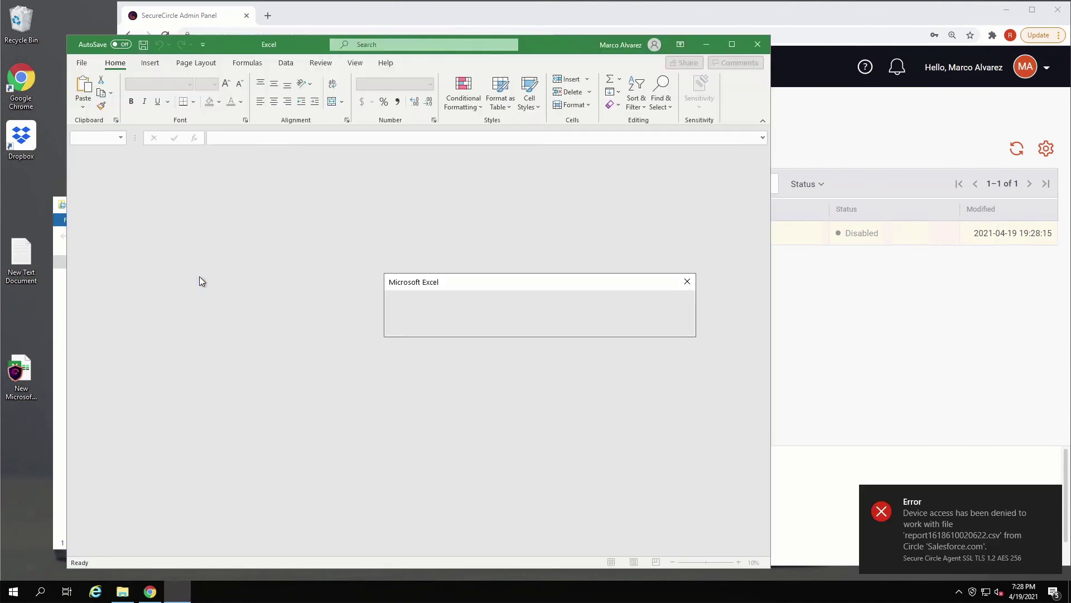